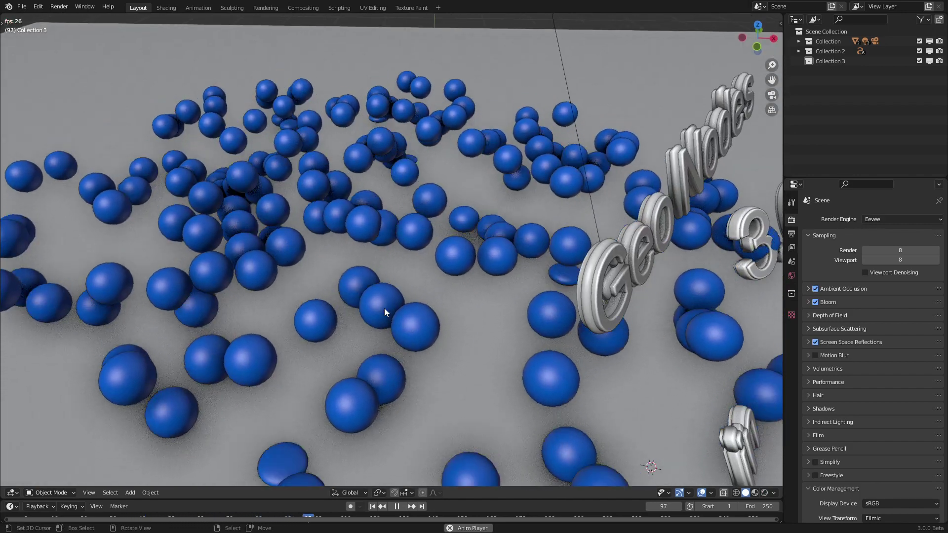
# Stop the animation playback and disable Collection and Collection 2 in the viewport and in renders
pyautogui.press('space')
pyautogui.click(929, 41)
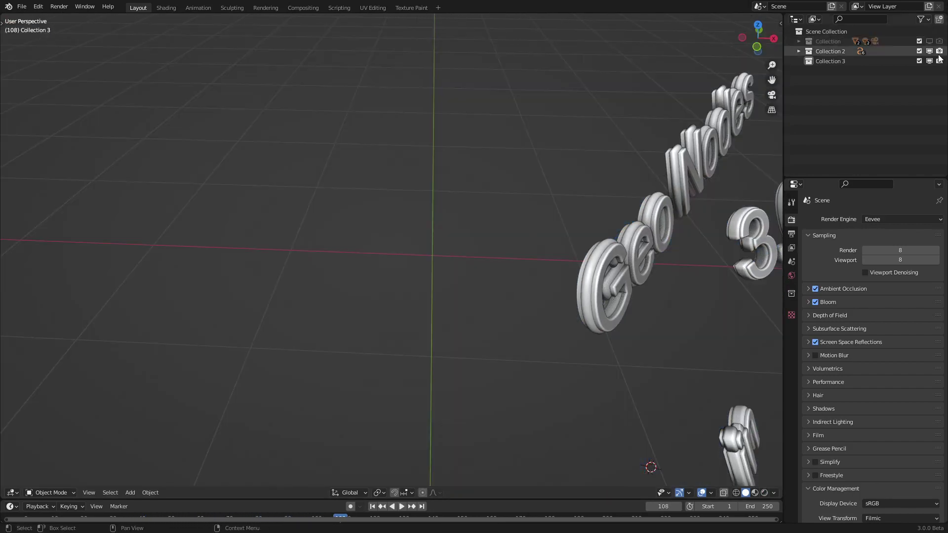
pyautogui.click(929, 51)
# Switch to the Shading workspace, add a plane at the world origin and scale its mesh by 2 in Edit Mode
pyautogui.click(167, 8)
pyautogui.hotkey('shift', 'a')
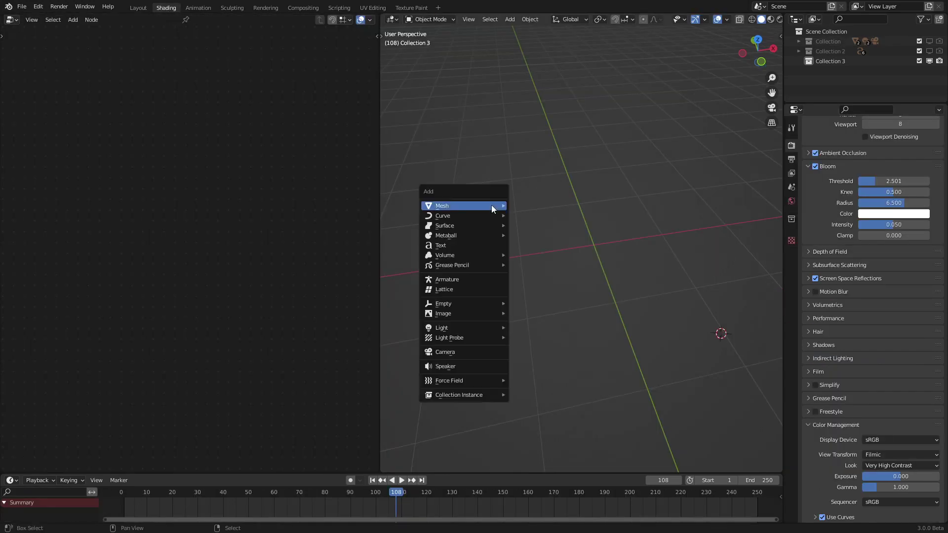
pyautogui.moveTo(490, 206)
pyautogui.click(575, 205)
pyautogui.hotkey('alt', 'g')
pyautogui.press('s')
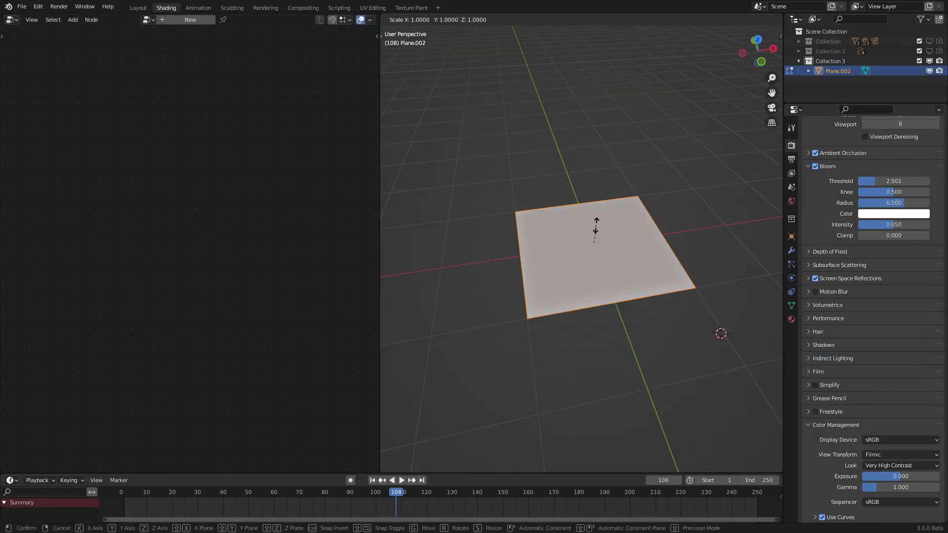
pyautogui.press('2')
pyautogui.press('Return')
# Create a new geometry node tree on the plane and insert a Distribute Points on Faces node between Group Input and Group Output
pyautogui.click(179, 19)
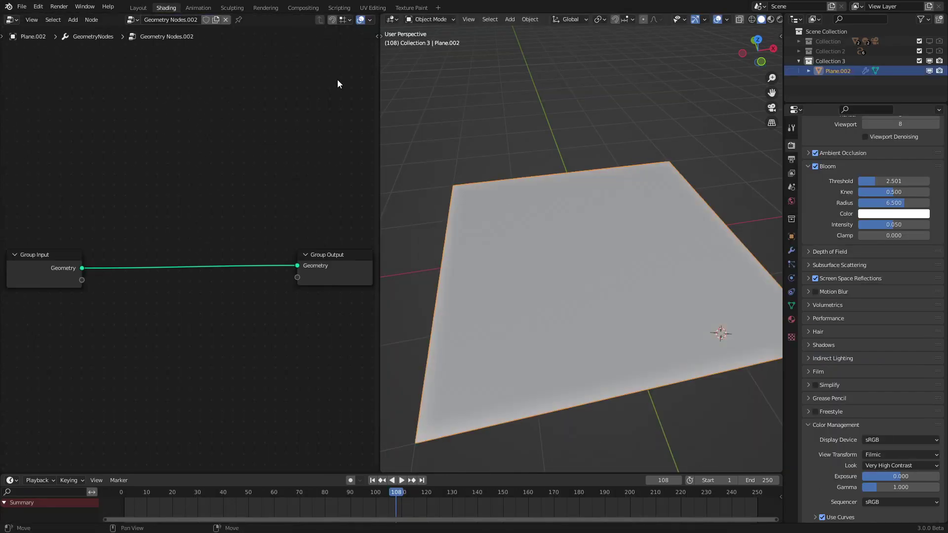
pyautogui.scroll(1, 110, 250)
pyautogui.hotkey('shift', 'a')
pyautogui.moveTo(82, 276)
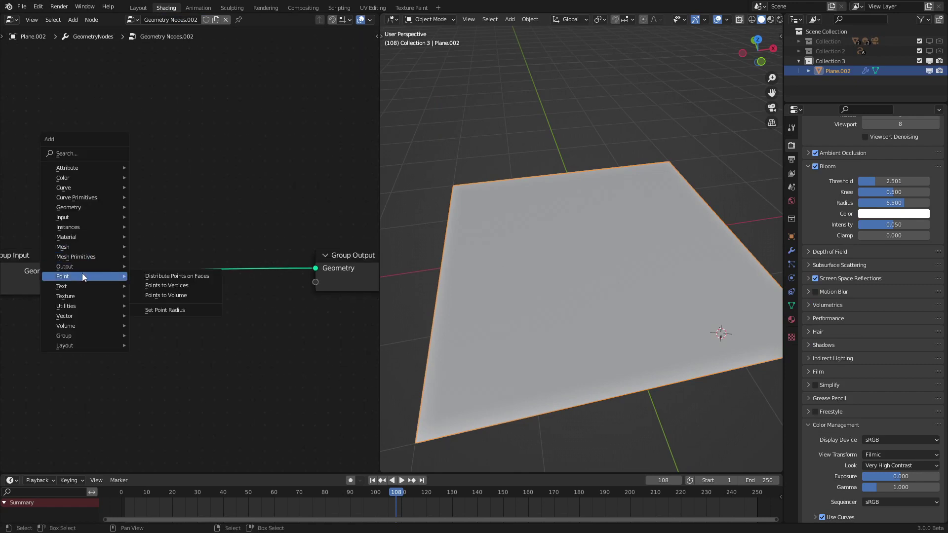
pyautogui.click(191, 275)
pyautogui.click(192, 275)
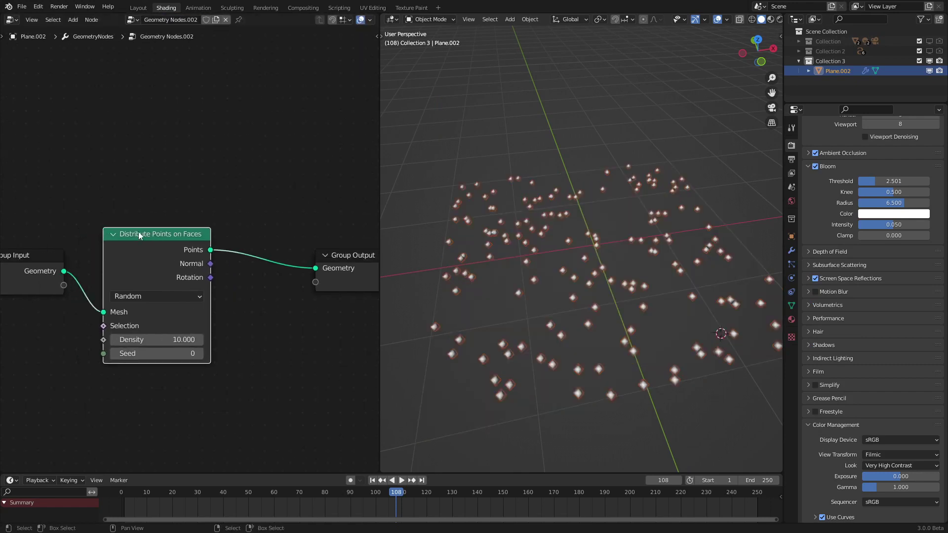
pyautogui.moveTo(600, 224); pyautogui.dragTo(597, 239, button='middle')
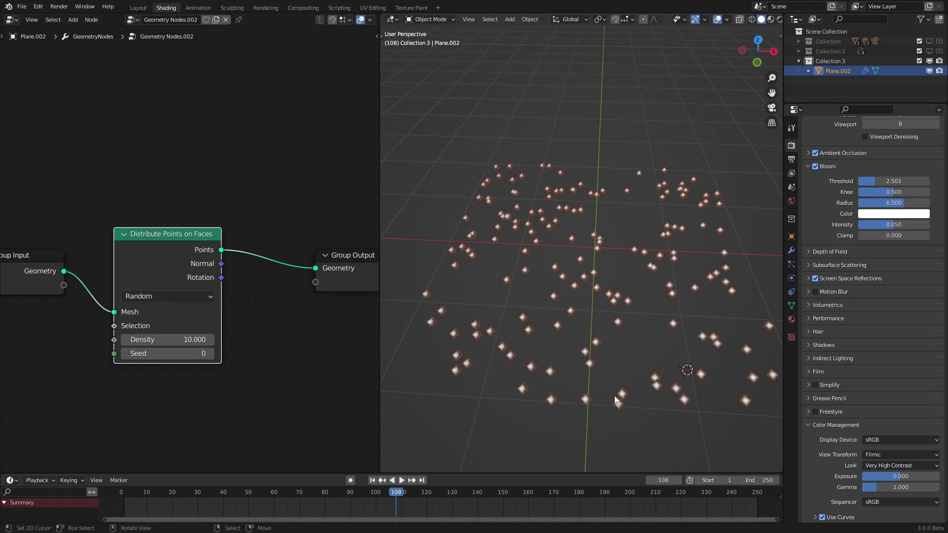
# Insert an Instance on Points node between Distribute Points on Faces and Group Output
pyautogui.hotkey('shift', 'a')
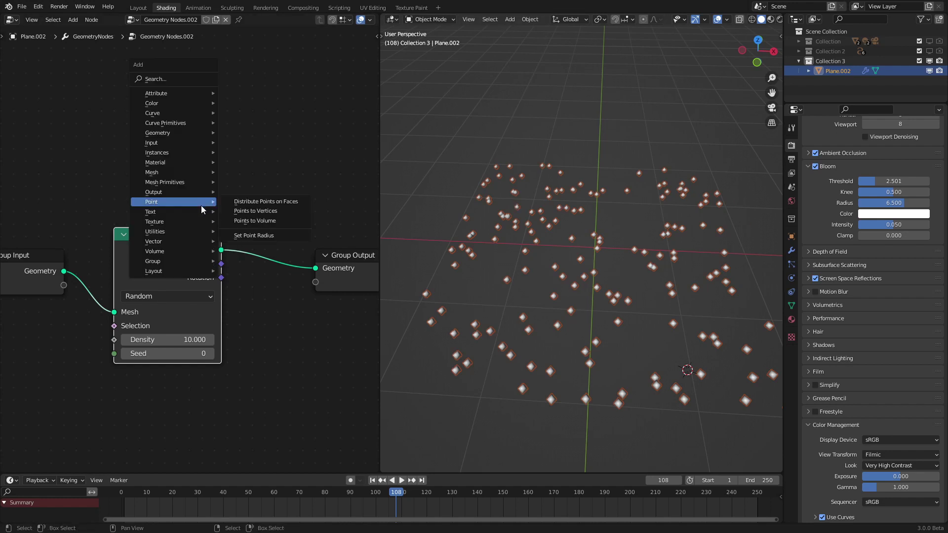
pyautogui.moveTo(158, 156)
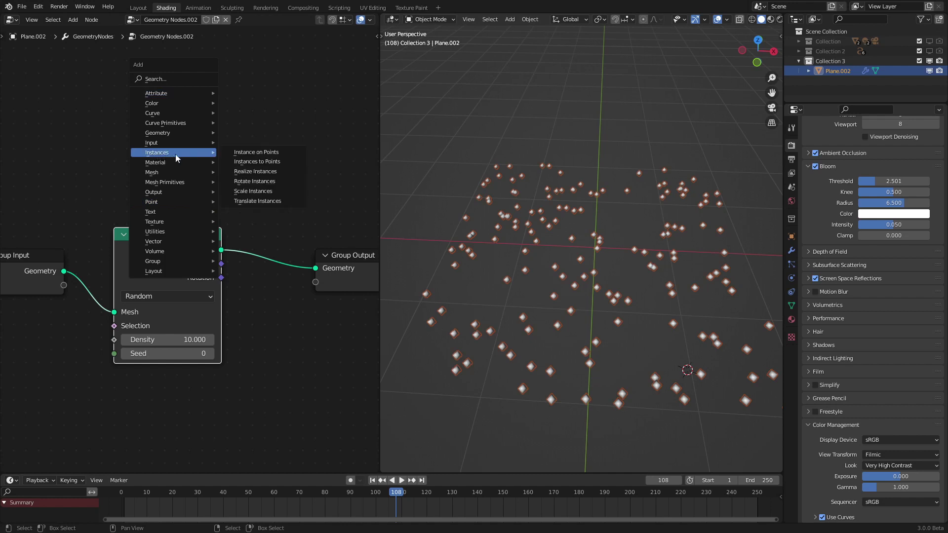
pyautogui.click(256, 152)
pyautogui.click(279, 206)
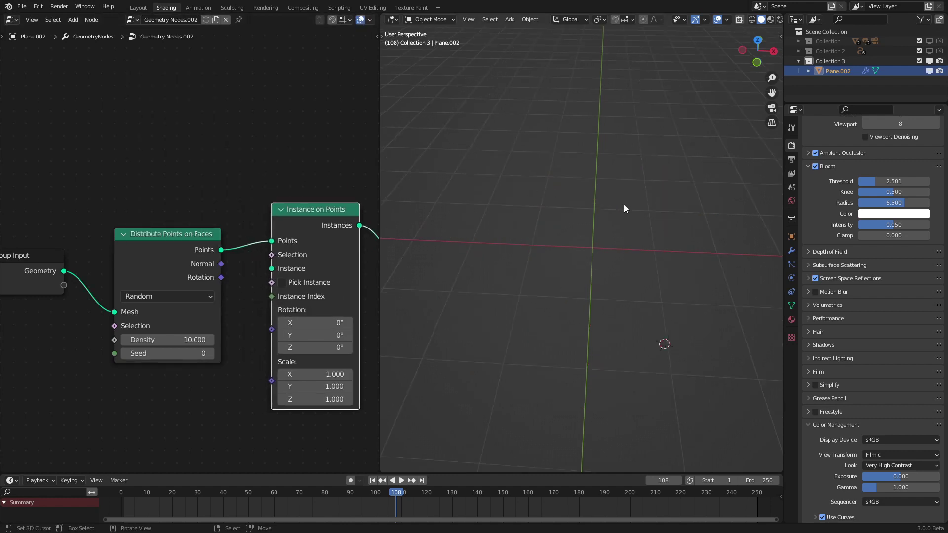
# Add an ico sphere, move it away from the plane's area and shade it smooth
pyautogui.hotkey('shift', 'a')
pyautogui.moveTo(582, 193)
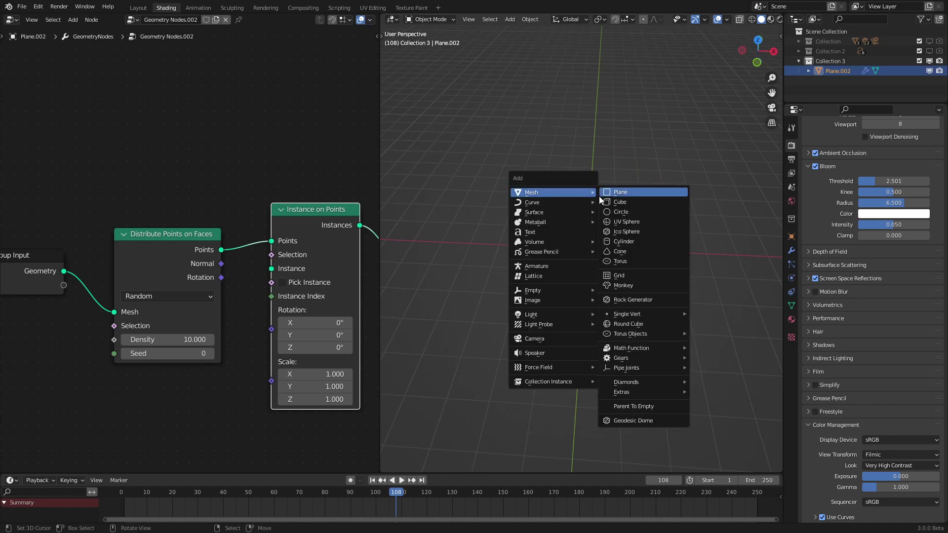
pyautogui.click(630, 232)
pyautogui.press('g')
pyautogui.click(582, 152)
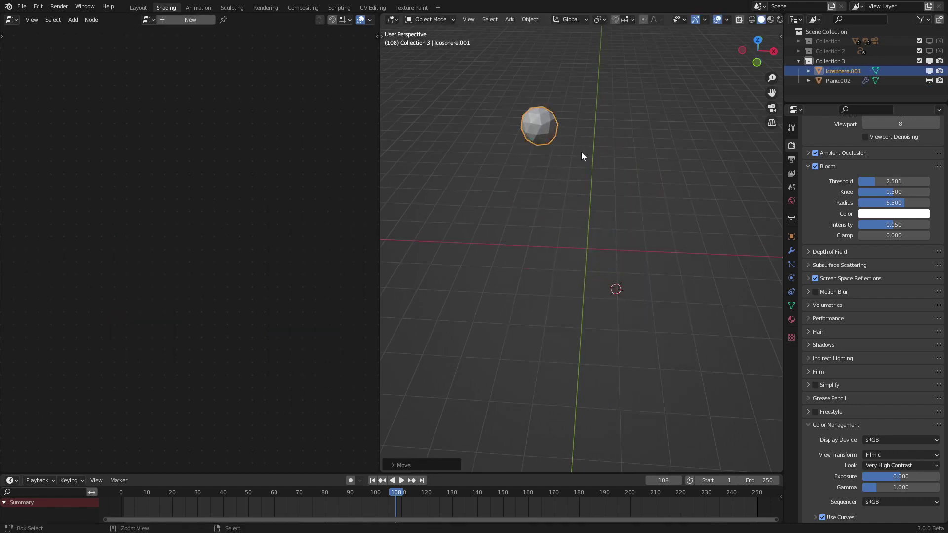
pyautogui.rightClick(581, 157)
pyautogui.click(581, 156)
# Bring the ico sphere into the plane's node tree as an Object Info node and connect its Geometry to Instance on Points' Instance input
pyautogui.click(840, 81)
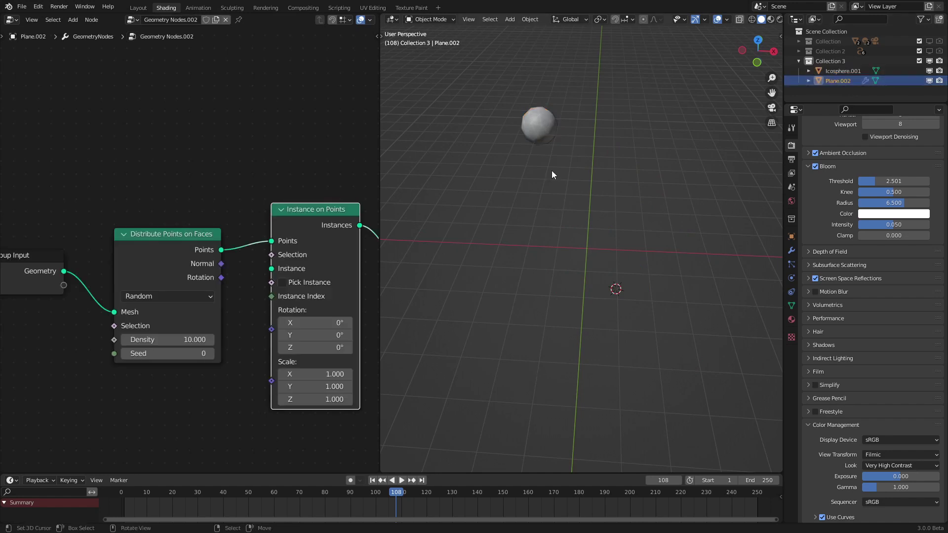
pyautogui.scroll(-1, 189, 253)
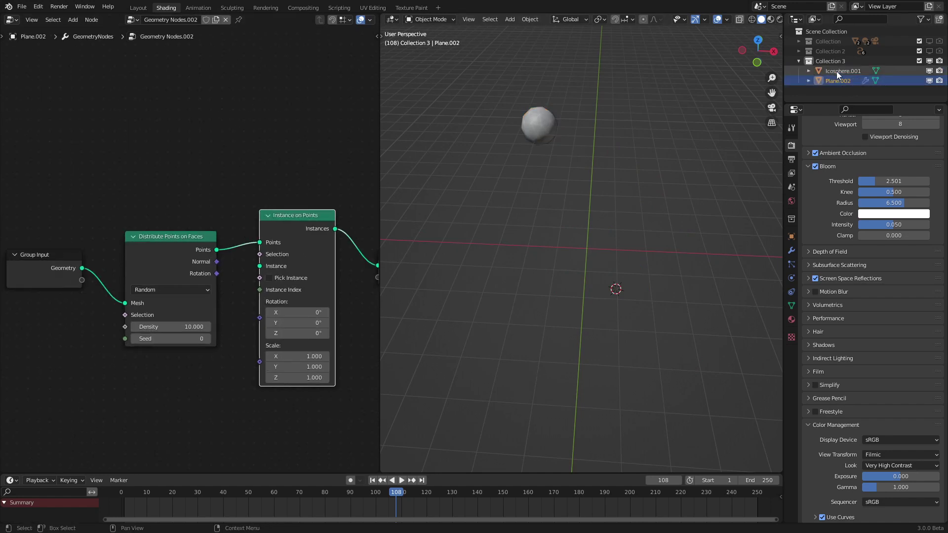
pyautogui.moveTo(837, 73); pyautogui.dragTo(138, 145)
pyautogui.moveTo(213, 185); pyautogui.dragTo(260, 266)
pyautogui.moveTo(168, 175); pyautogui.dragTo(164, 153)
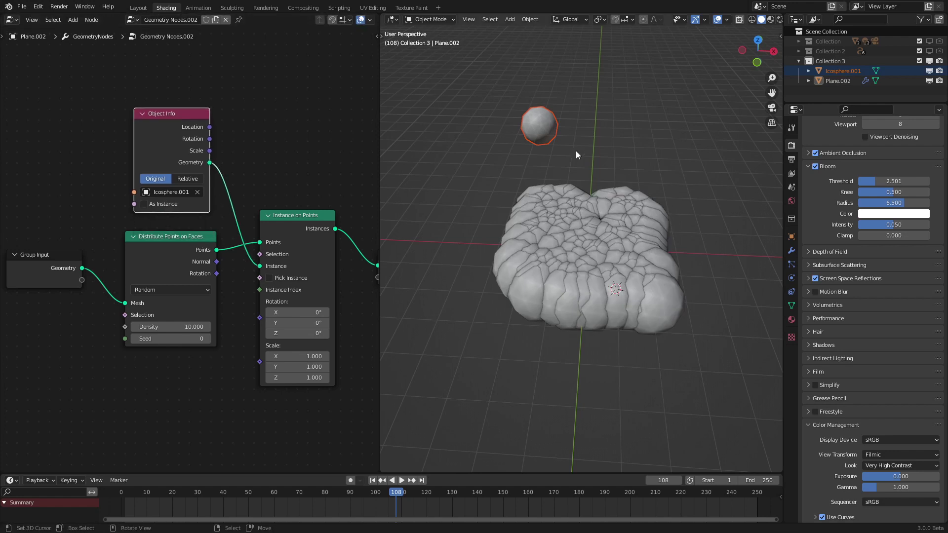
# Scale down the ico sphere's mesh in Edit Mode, and reselect the plane in Object Mode
pyautogui.click(537, 118)
pyautogui.press('s')
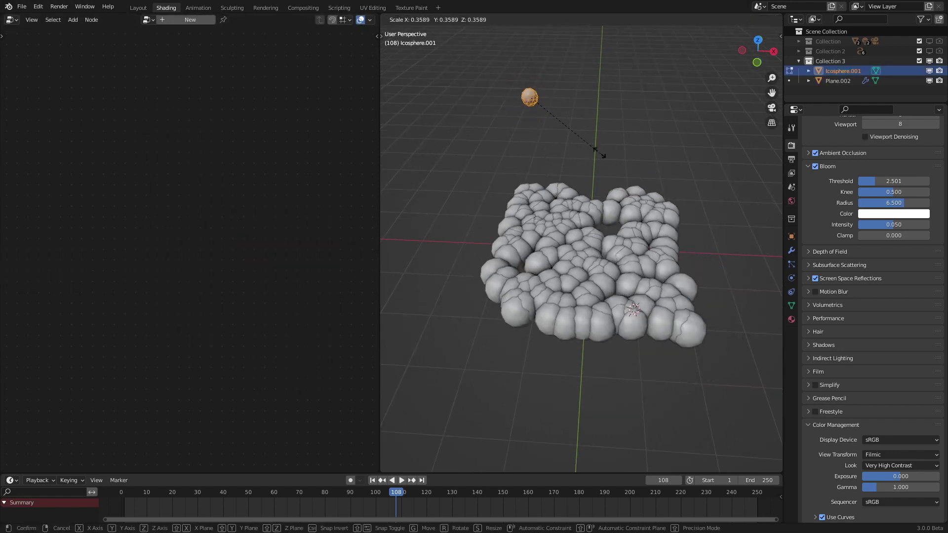
pyautogui.click(563, 123)
pyautogui.moveTo(563, 122); pyautogui.dragTo(614, 229, button='middle')
pyautogui.press('Tab')
pyautogui.rightClick(594, 261)
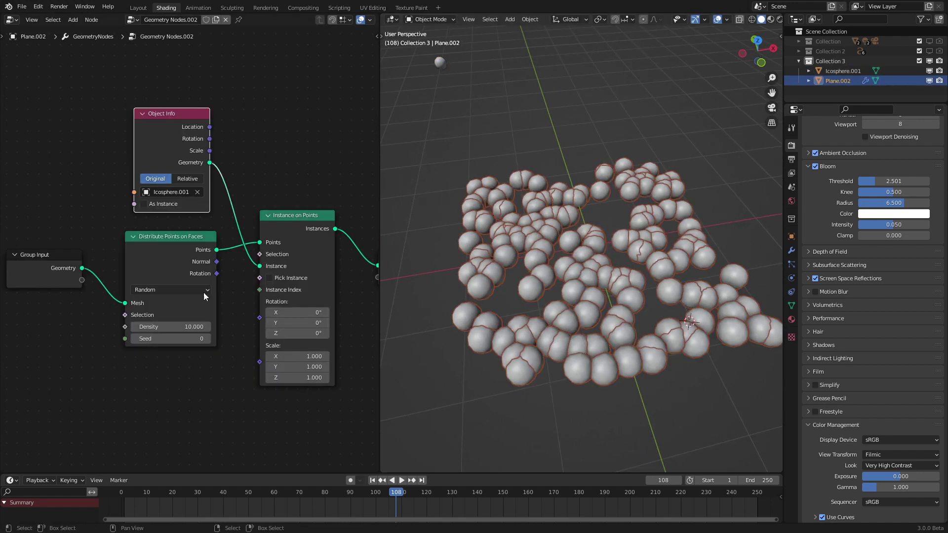
# Switch Distribute Points on Faces to Poisson Disk and set Distance Min to 0.3 m
pyautogui.scroll(4, 163, 301)
pyautogui.click(137, 309)
pyautogui.click(140, 338)
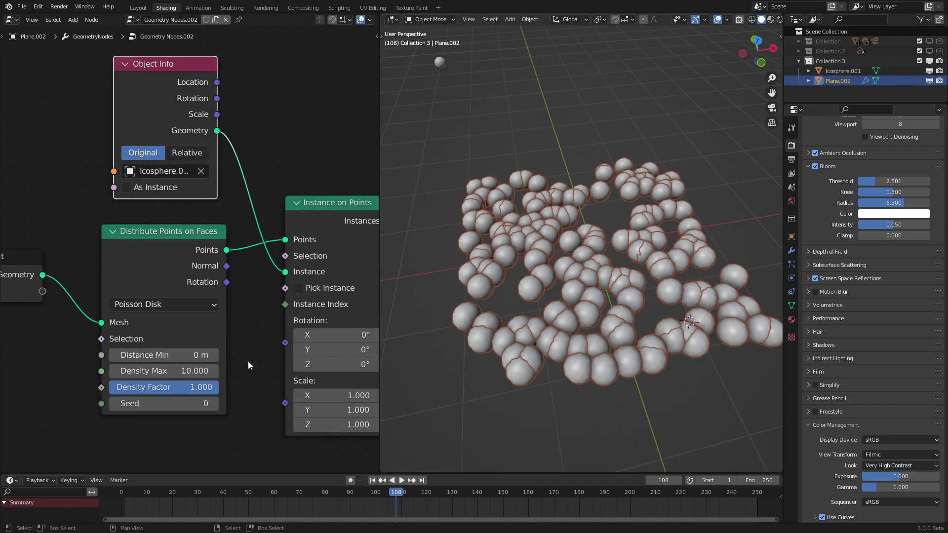
pyautogui.click(214, 355)
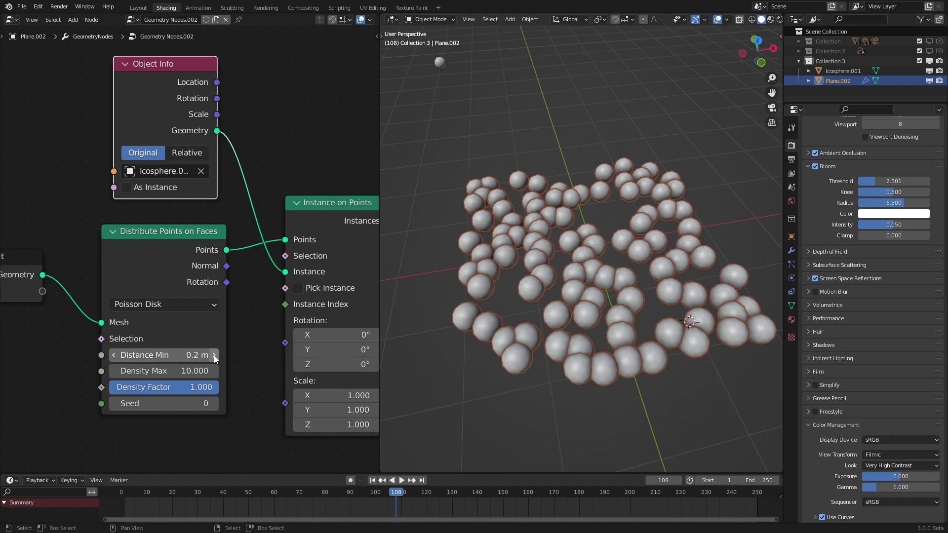
pyautogui.click(215, 356)
pyautogui.moveTo(452, 293)
pyautogui.mouseDown(button='middle')
pyautogui.moveTo(493, 247)
pyautogui.moveTo(434, 238)
pyautogui.mouseUp(button='middle')
# Move the Group Input and Distribute Points on Faces nodes away from Instance on Points to make room between them
pyautogui.scroll(-3, 73, 304)
pyautogui.moveTo(73, 304); pyautogui.dragTo(132, 289, button='middle')
pyautogui.press('c')
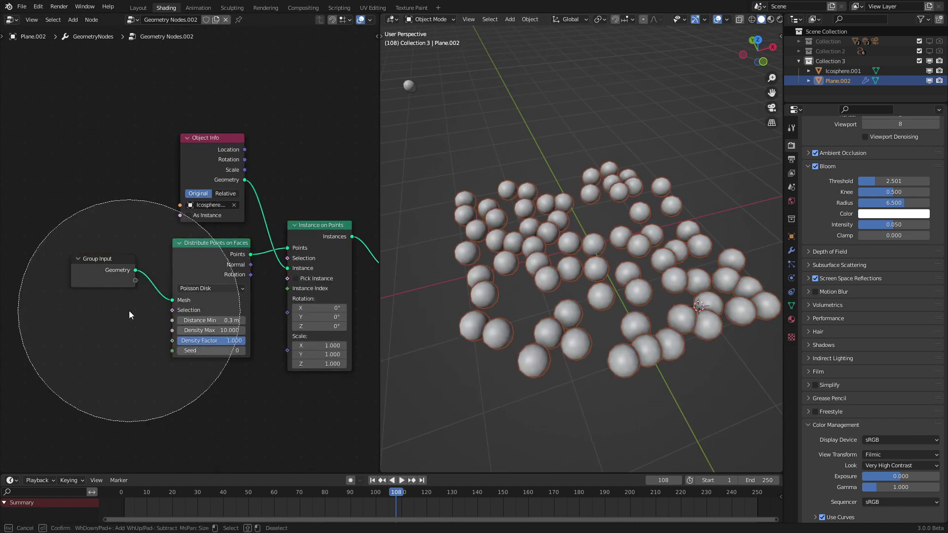
pyautogui.click(143, 336)
pyautogui.rightClick(144, 337)
pyautogui.press('g')
pyautogui.click(124, 309)
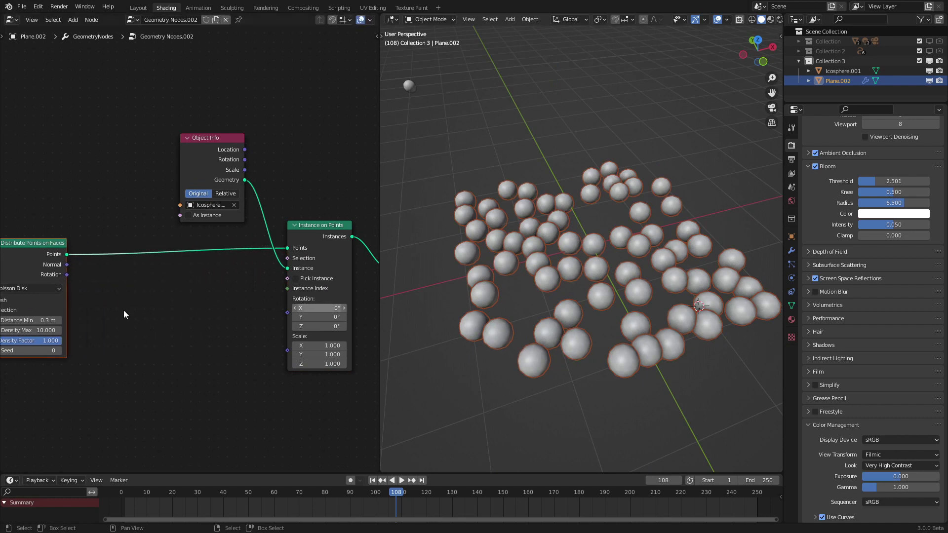
# Insert a Set Position node between Distribute Points on Faces and Instance on Points
pyautogui.scroll(2, 123, 309)
pyautogui.hotkey('shift', 'a')
pyautogui.click(97, 186)
pyautogui.write('s')
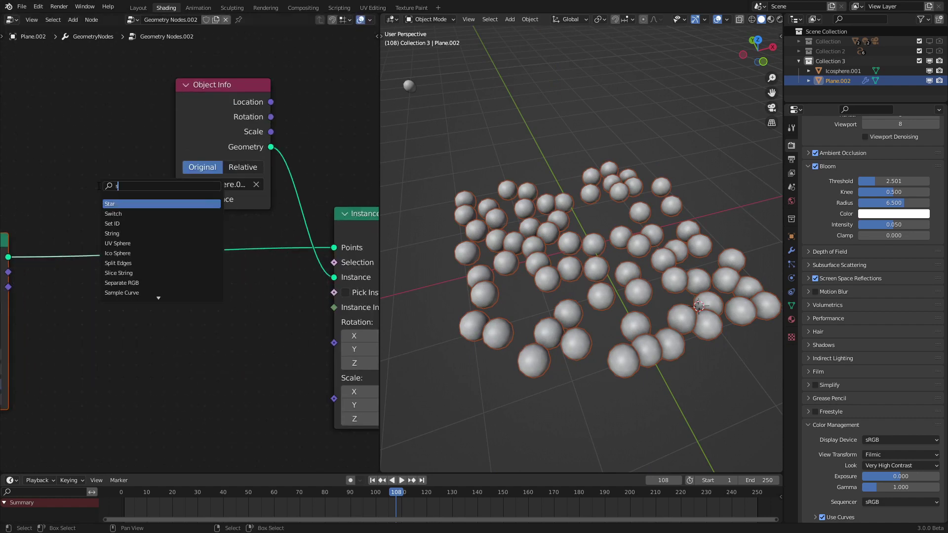
pyautogui.write('et')
pyautogui.click(142, 214)
pyautogui.click(149, 249)
# Add a Random Value node of type Float and place it below the Group Input node
pyautogui.scroll(-3, 168, 345)
pyautogui.moveTo(171, 371); pyautogui.dragTo(252, 260, button='middle')
pyautogui.moveTo(131, 294); pyautogui.dragTo(208, 285, button='middle')
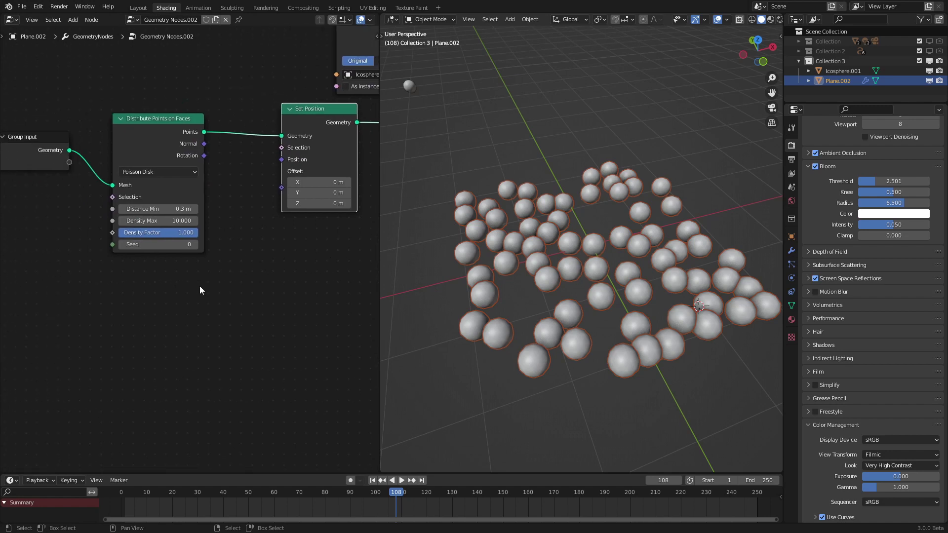
pyautogui.hotkey('shift', 'a')
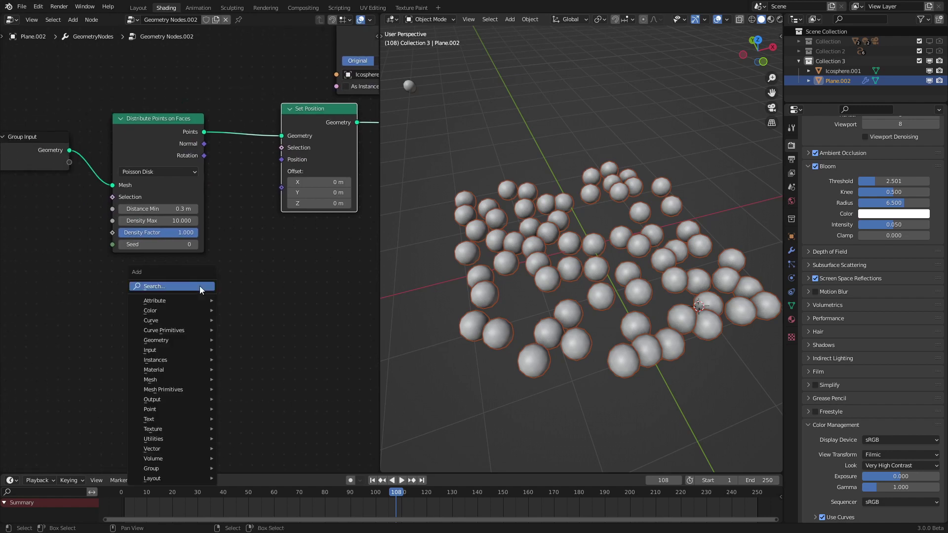
pyautogui.click(199, 286)
pyautogui.write('ra')
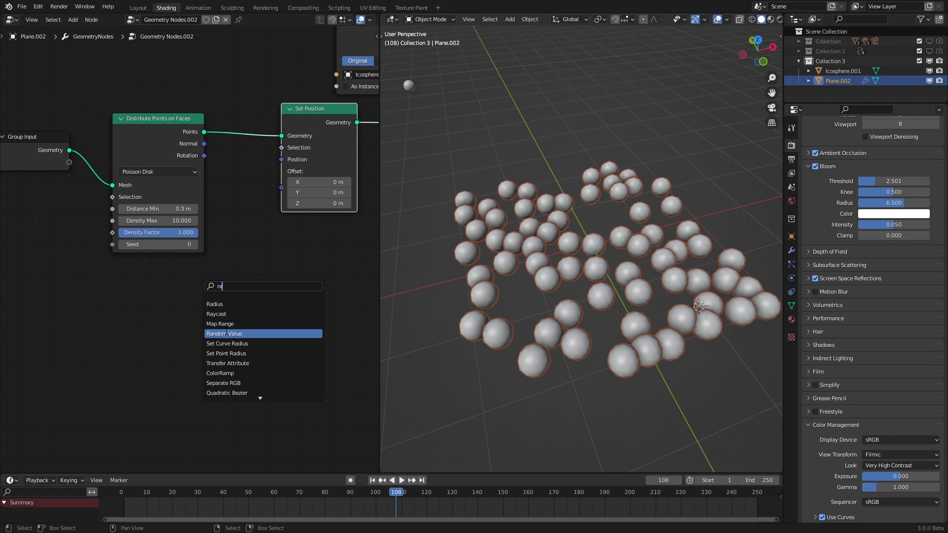
pyautogui.click(226, 334)
pyautogui.click(69, 341)
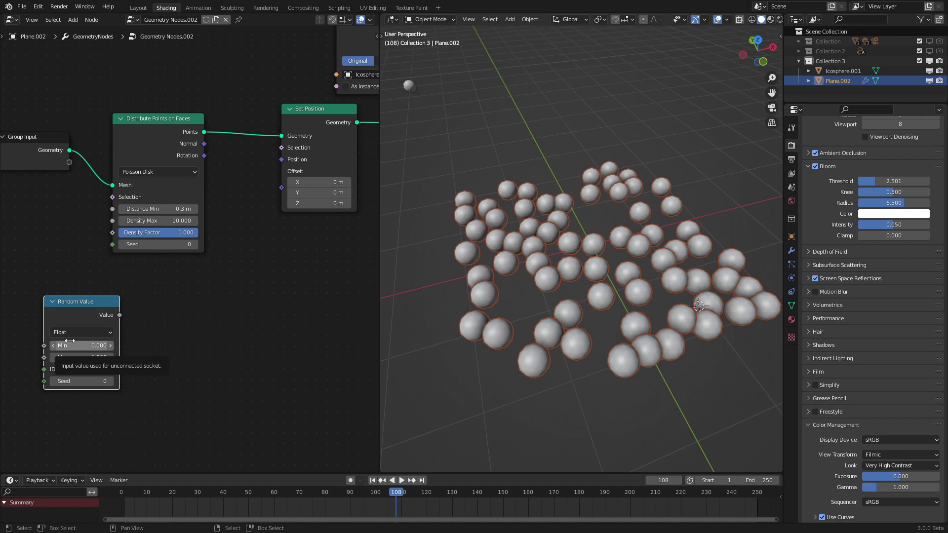
pyautogui.moveTo(85, 313); pyautogui.dragTo(34, 328)
# Add a Math node set to Add and a duplicate set to Fraction, and chain the Random Value output through Add into Fraction
pyautogui.press('q')
pyautogui.click(203, 362)
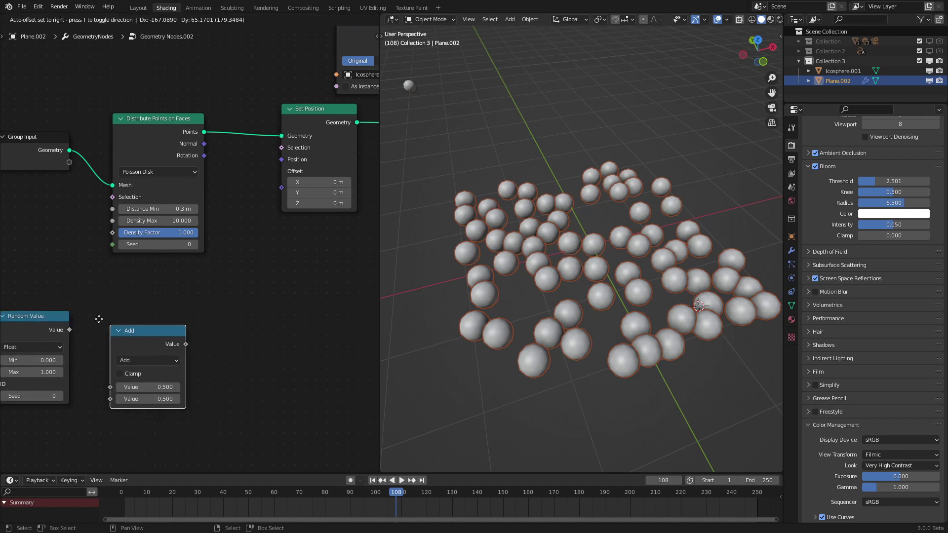
pyautogui.click(78, 309)
pyautogui.hotkey('shift', 'd')
pyautogui.click(224, 330)
pyautogui.click(232, 350)
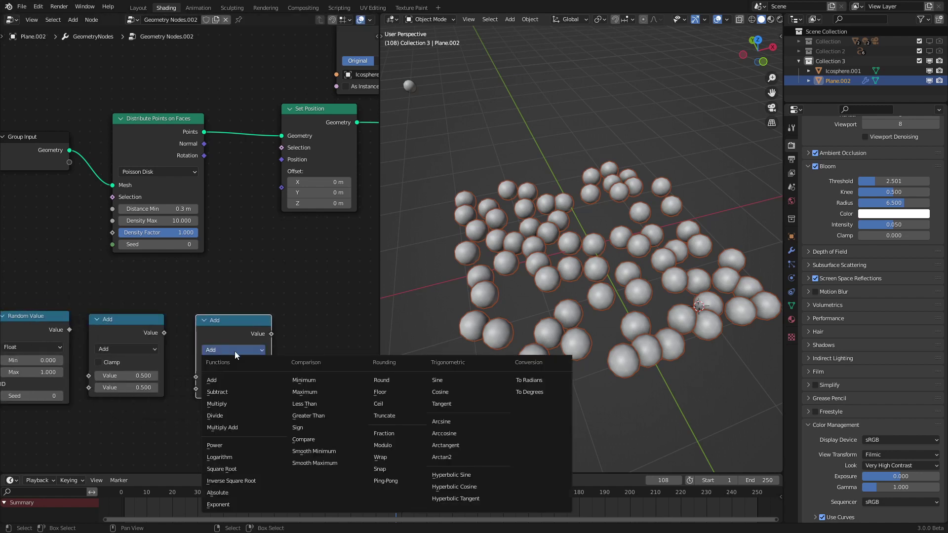
pyautogui.click(389, 435)
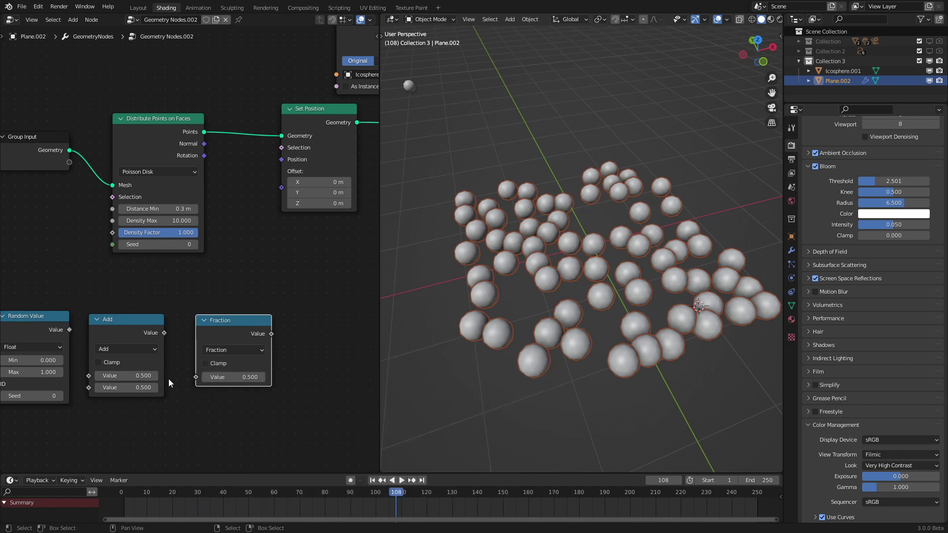
pyautogui.moveTo(164, 333); pyautogui.dragTo(196, 377)
pyautogui.moveTo(70, 330); pyautogui.dragTo(89, 376)
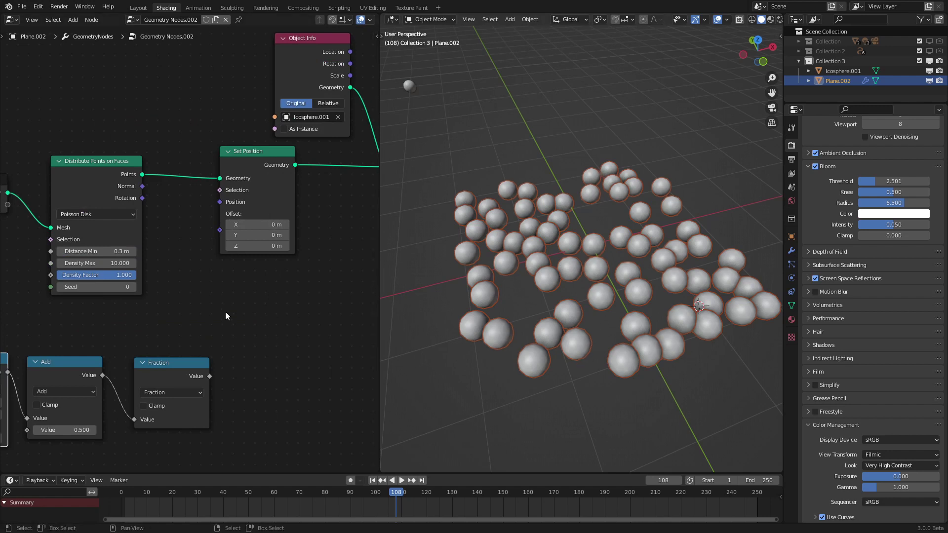
# Add a Vector Math node below Set Position, set it to Multiply and set its second vector's Z to 1
pyautogui.scroll(2, 236, 315)
pyautogui.moveTo(235, 315); pyautogui.dragTo(178, 283, button='middle')
pyautogui.press('q')
pyautogui.click(229, 295)
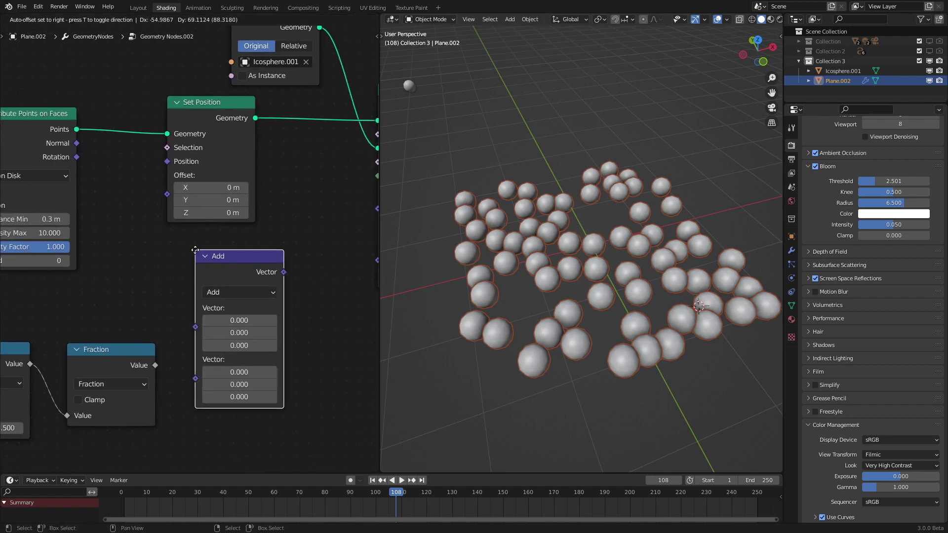
pyautogui.click(195, 249)
pyautogui.click(240, 292)
pyautogui.click(217, 326)
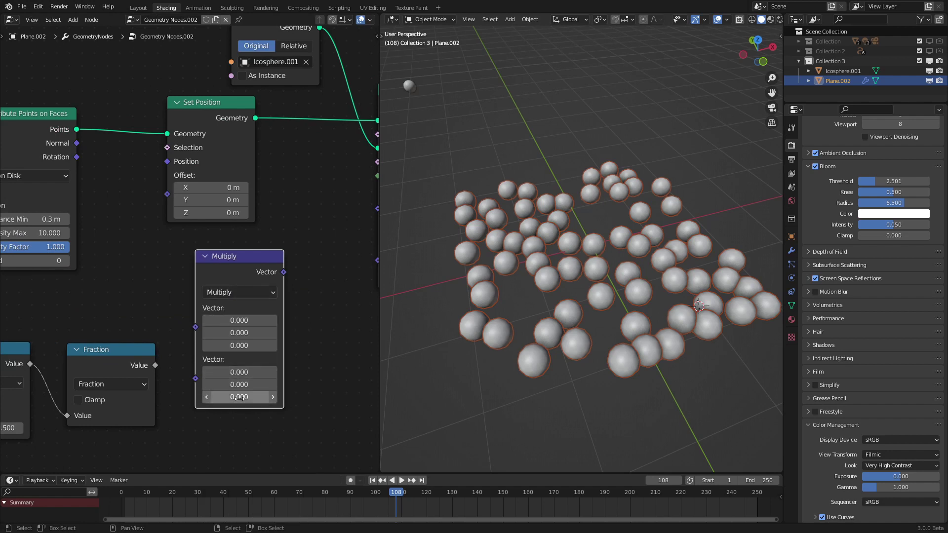
pyautogui.click(239, 397)
pyautogui.write('1')
pyautogui.press('Return')
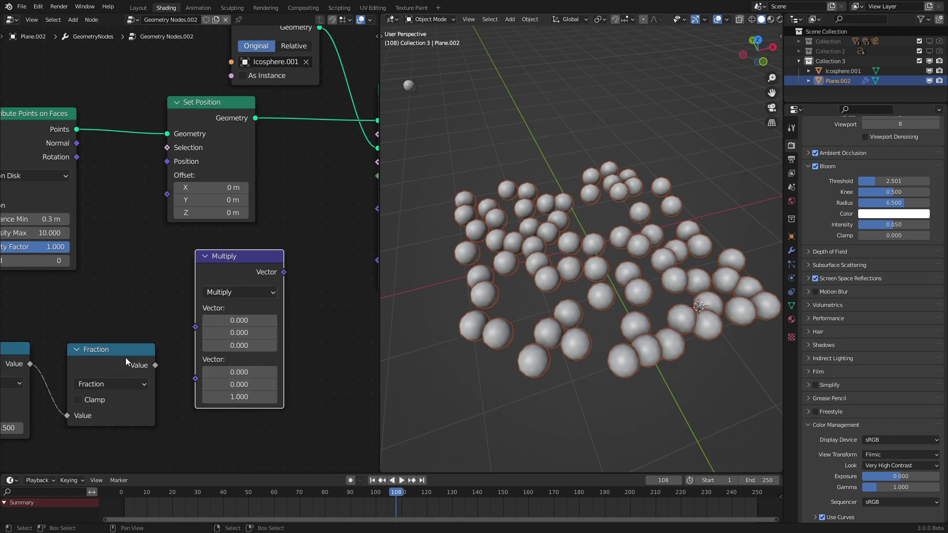
# Connect Fraction's Value to the first vector of Multiply, and Multiply's output to the Offset of Set Position
pyautogui.moveTo(155, 364); pyautogui.dragTo(171, 349)
pyautogui.moveTo(216, 326); pyautogui.dragTo(217, 325)
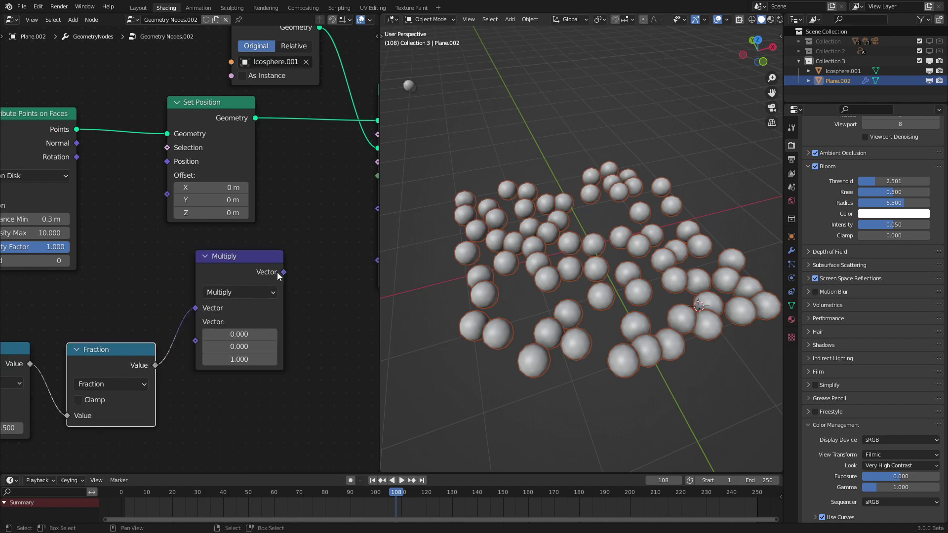
pyautogui.moveTo(279, 275); pyautogui.dragTo(180, 196)
pyautogui.moveTo(553, 309); pyautogui.dragTo(539, 221, button='middle')
pyautogui.moveTo(50, 386); pyautogui.dragTo(222, 317, button='middle')
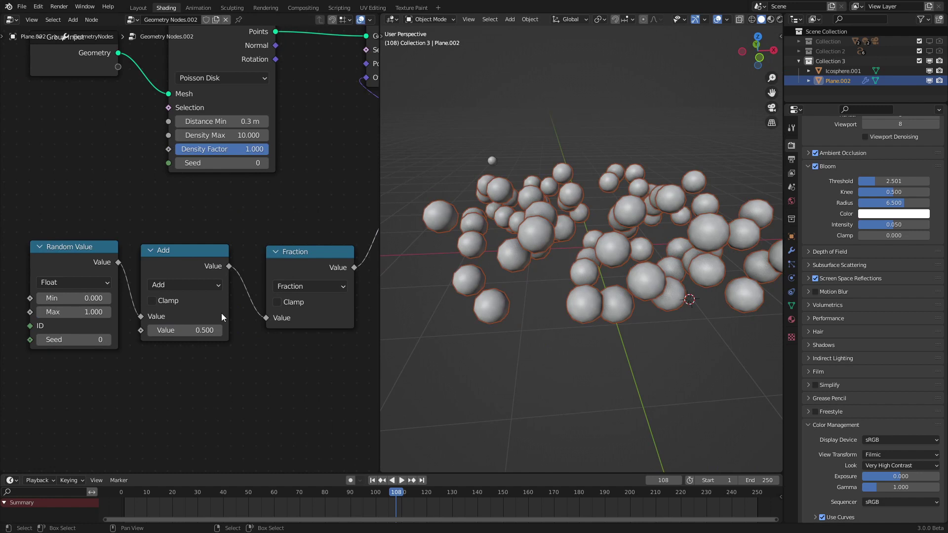
# Drive the Add node's second Value with the expression #frame/24 and play the animation to check the motion
pyautogui.scroll(4, 221, 313)
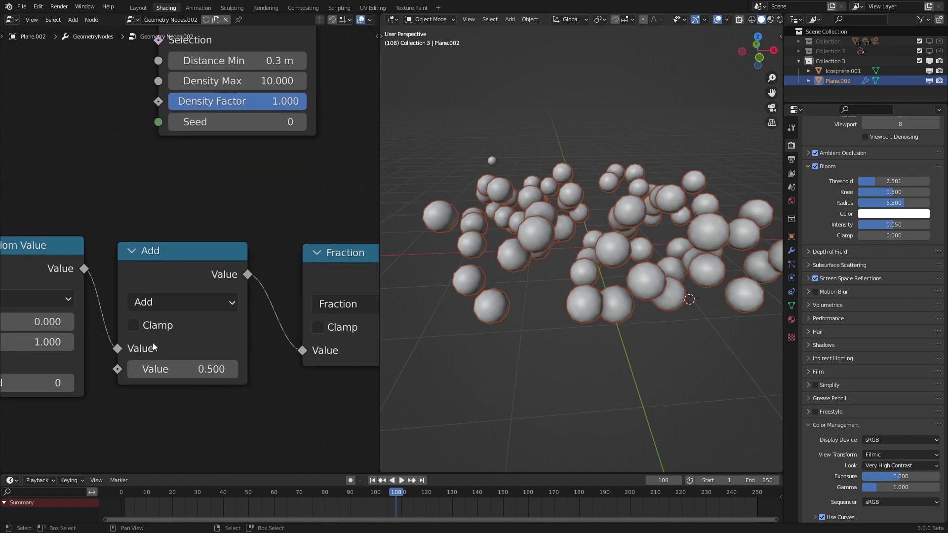
pyautogui.moveTo(156, 329); pyautogui.dragTo(162, 307, button='middle')
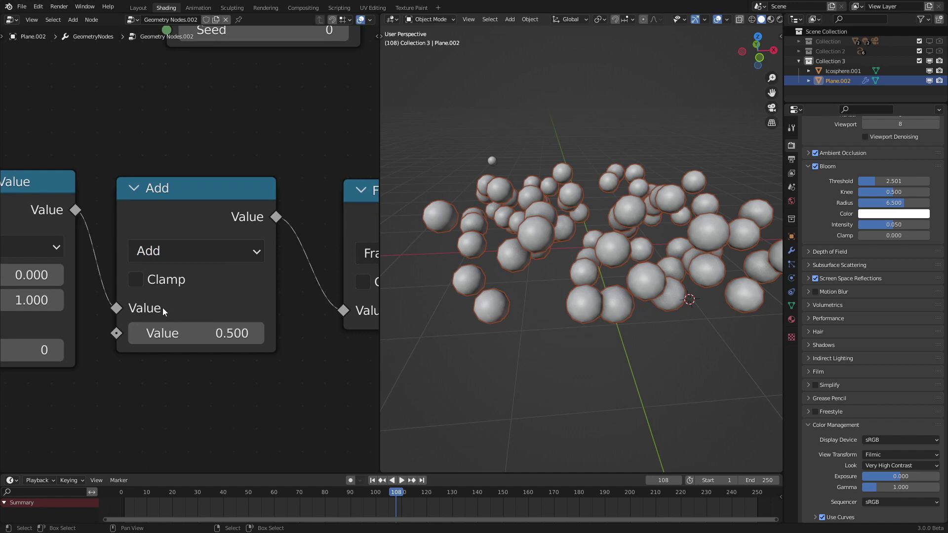
pyautogui.click(171, 341)
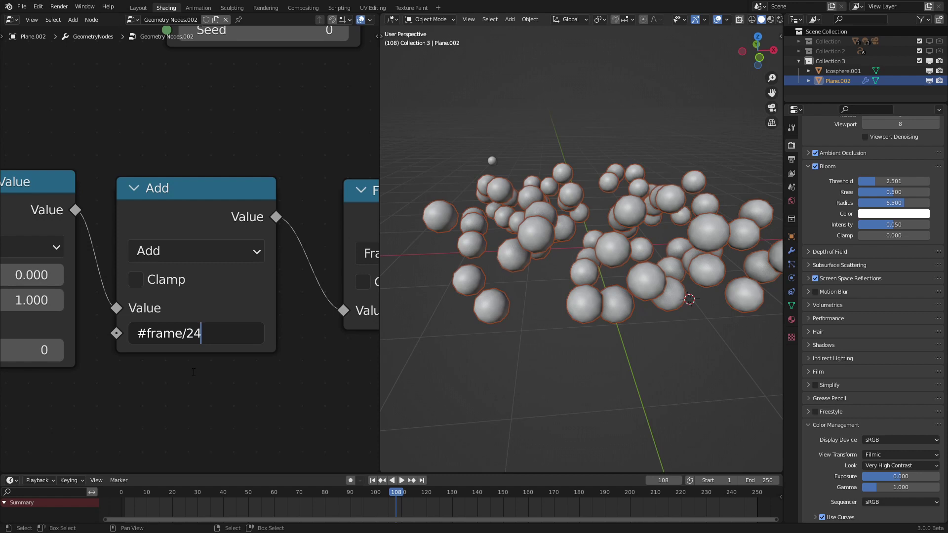
pyautogui.press('Return')
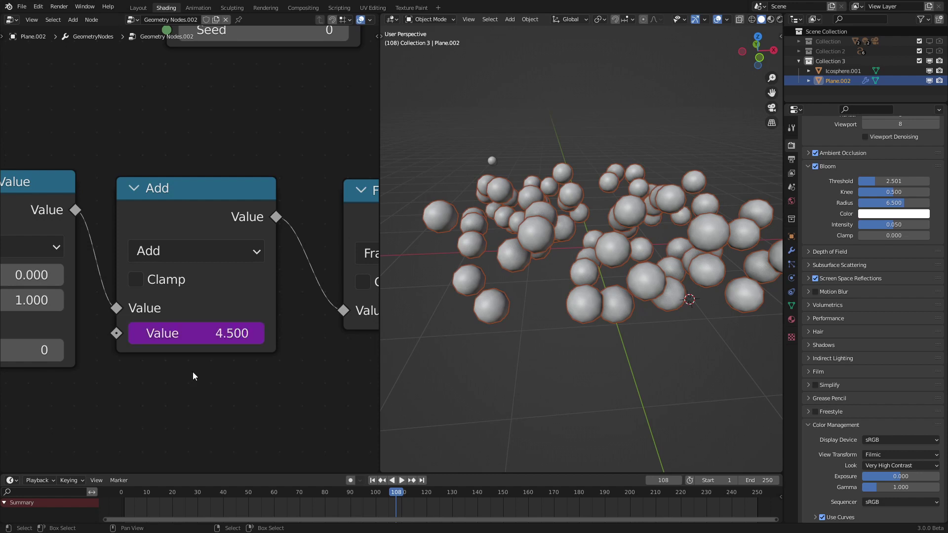
pyautogui.press('space')
pyautogui.moveTo(585, 336); pyautogui.dragTo(560, 307, button='middle')
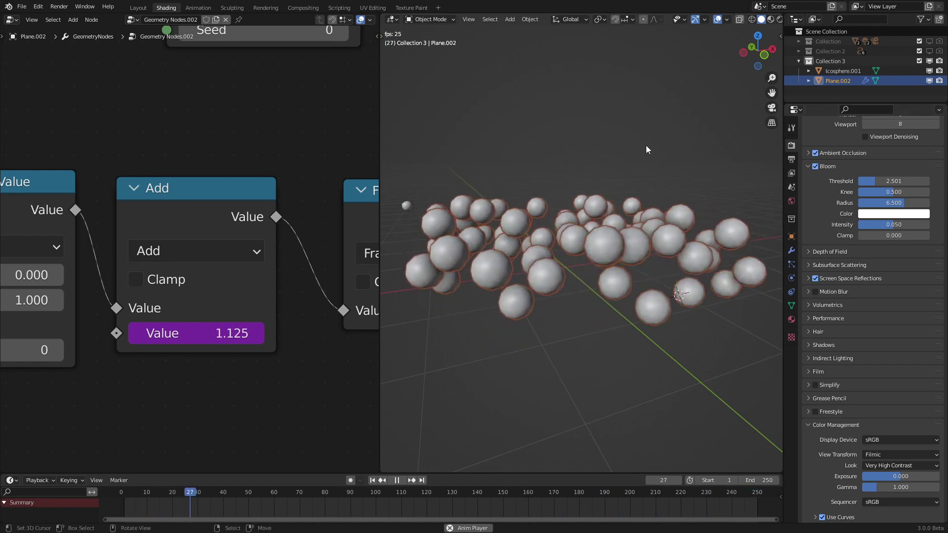
# Stop playback and insert a Float Curve node on the link between Fraction and the vector Multiply node
pyautogui.scroll(-4, 307, 223)
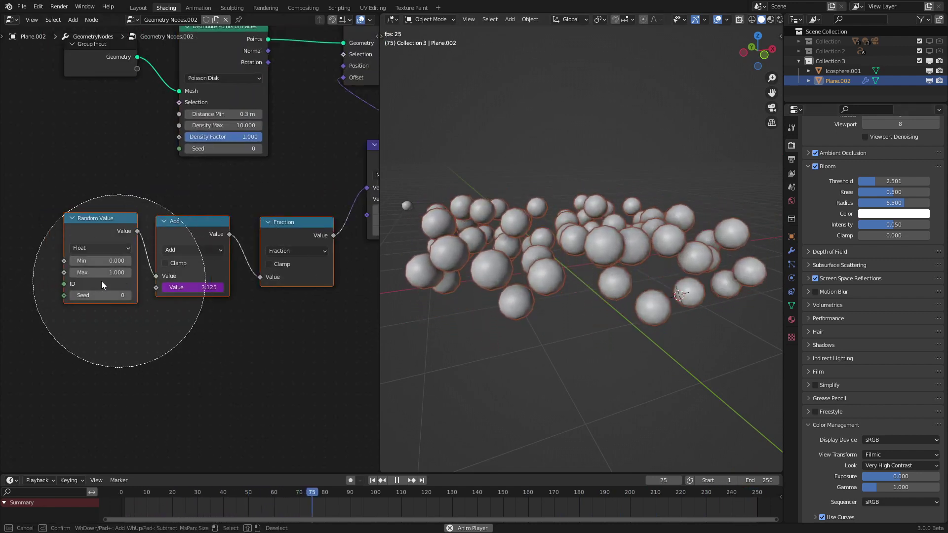
pyautogui.moveTo(375, 286); pyautogui.dragTo(170, 287, button='middle')
pyautogui.scroll(3, 220, 279)
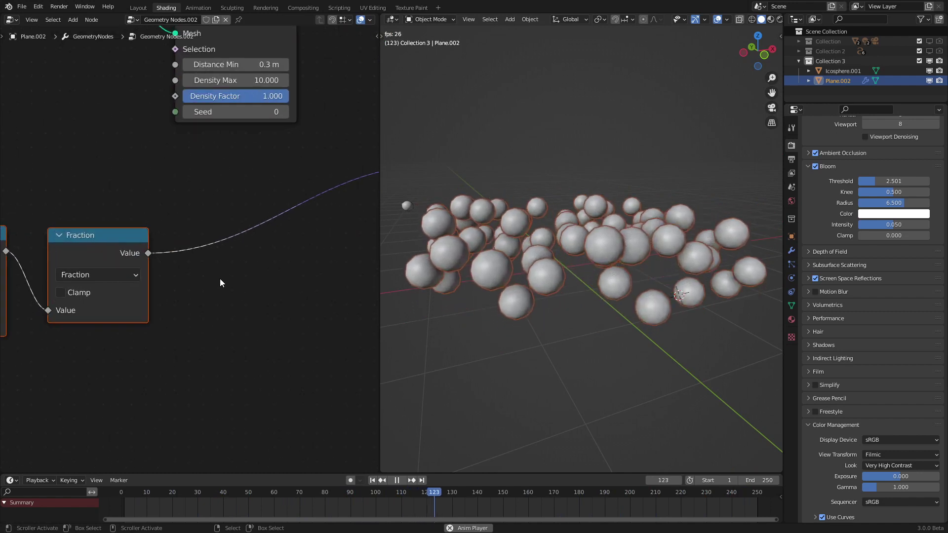
pyautogui.press('space')
pyautogui.hotkey('shift', 'a')
pyautogui.moveTo(182, 431)
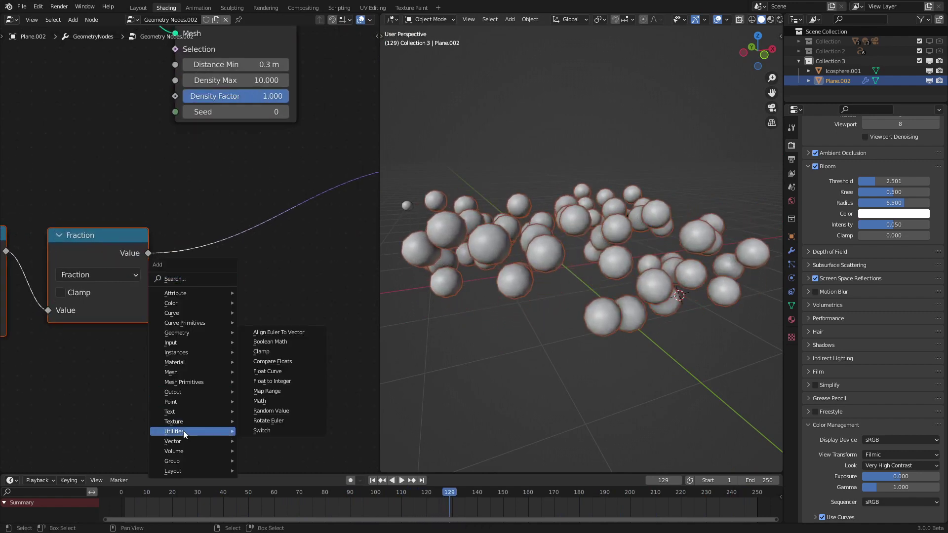
pyautogui.click(294, 376)
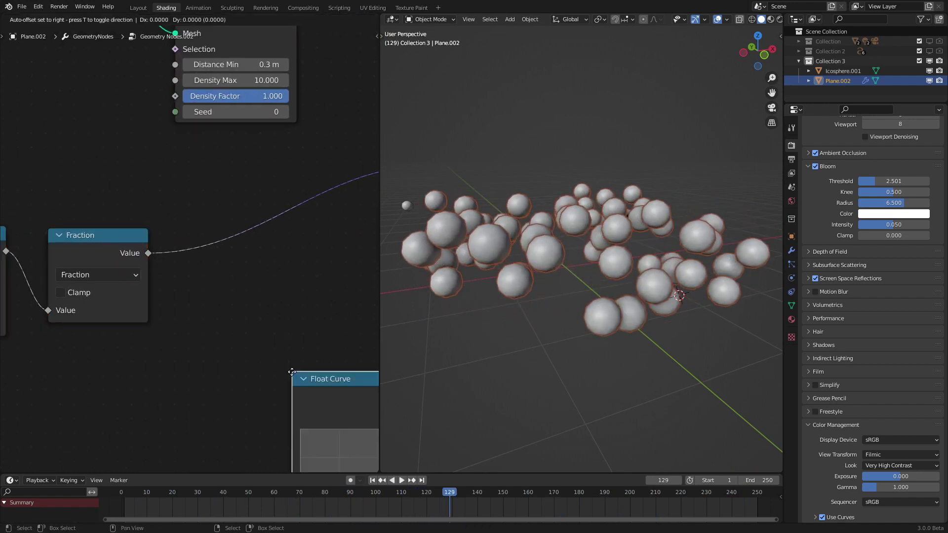
pyautogui.click(194, 163)
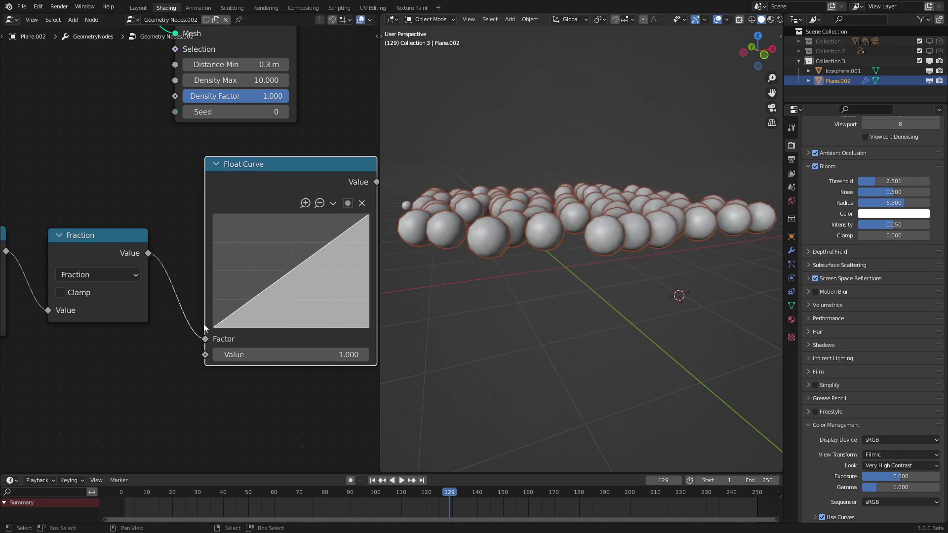
# Move the Fraction link from the Float Curve's Factor input to its Value input
pyautogui.scroll(4, 233, 343)
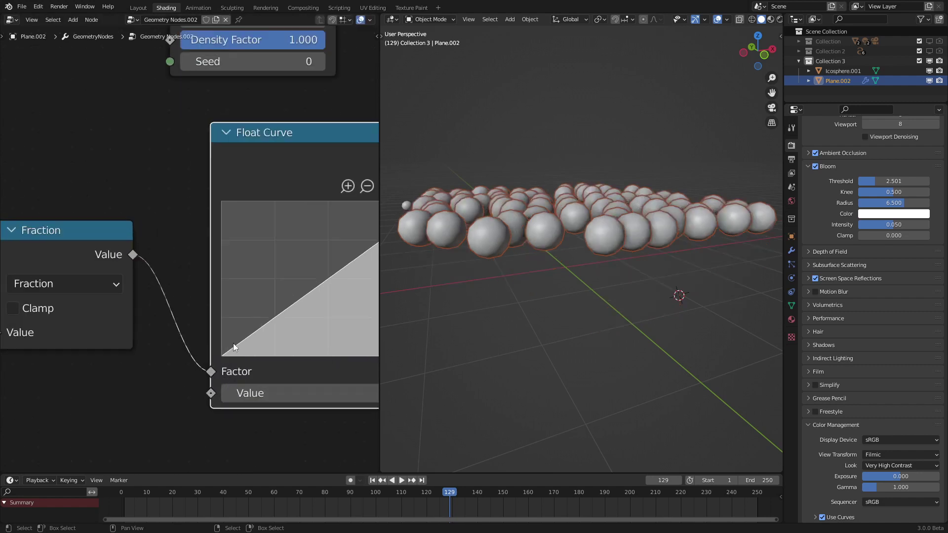
pyautogui.moveTo(233, 343); pyautogui.dragTo(189, 262, button='middle')
pyautogui.scroll(1, 184, 281)
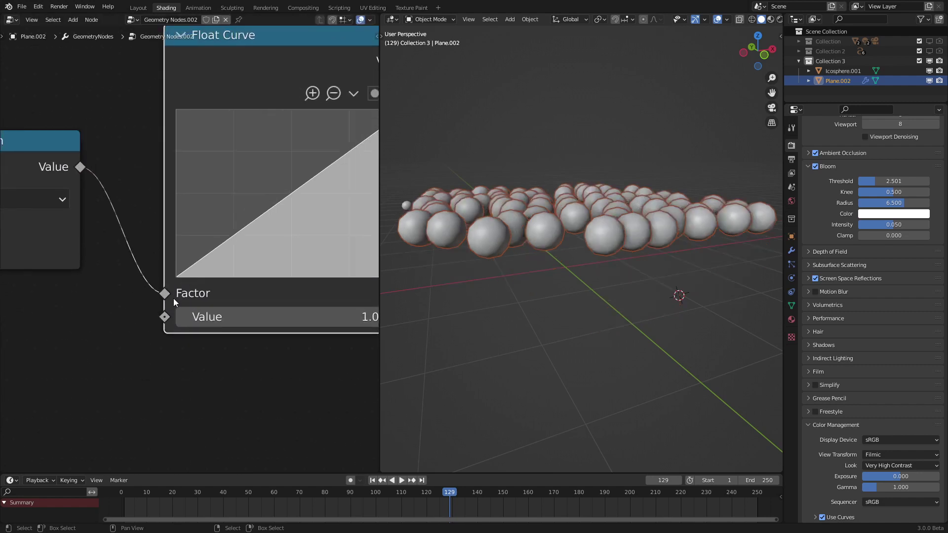
pyautogui.scroll(-4, 164, 280)
pyautogui.scroll(2, 171, 334)
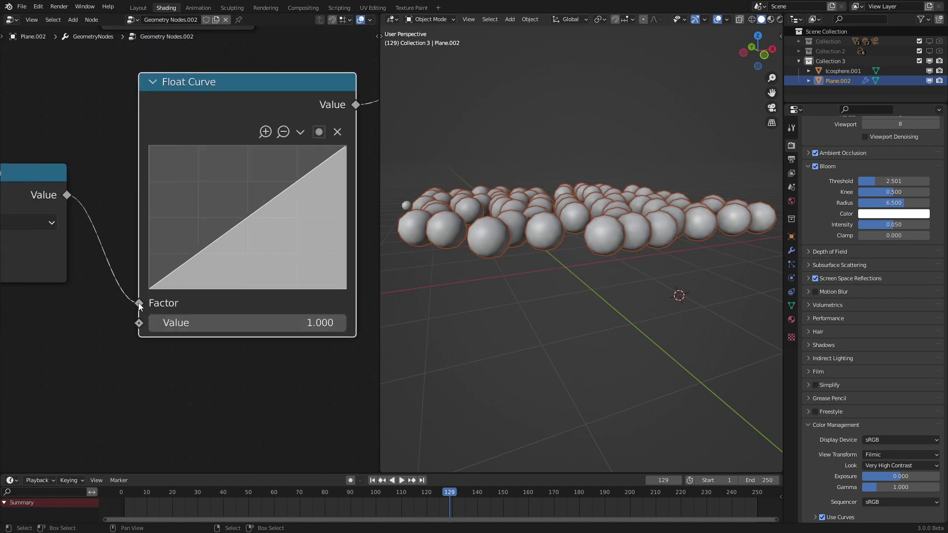
pyautogui.moveTo(138, 301); pyautogui.dragTo(146, 329)
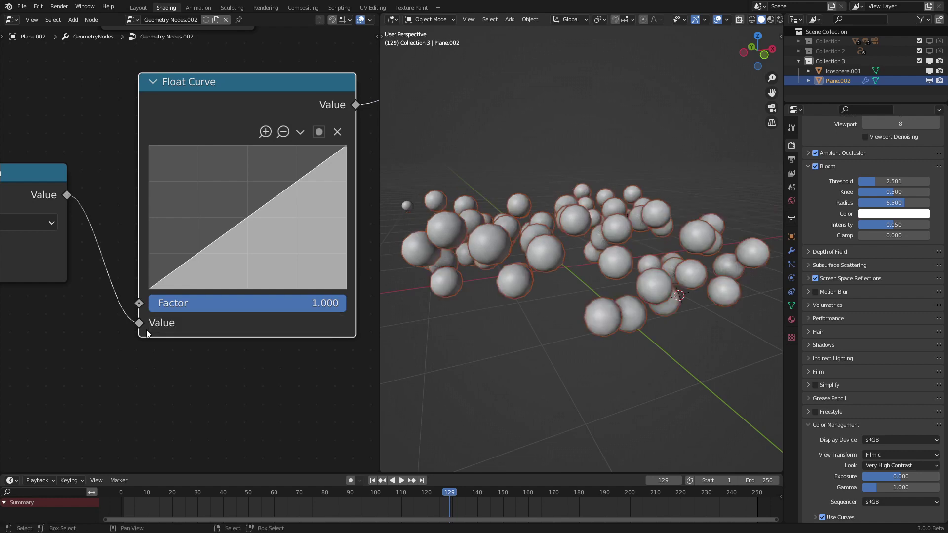
pyautogui.scroll(-1, 316, 161)
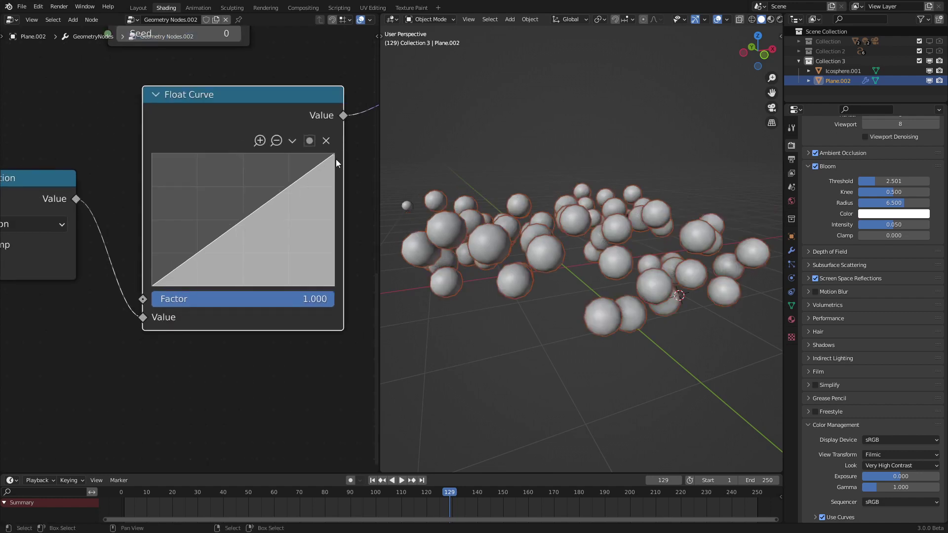
# Shape the Float Curve into an arch by lowering its end point to Y 0 and adding a middle point at X 0.5, Y 0.5
pyautogui.moveTo(335, 156); pyautogui.dragTo(335, 286)
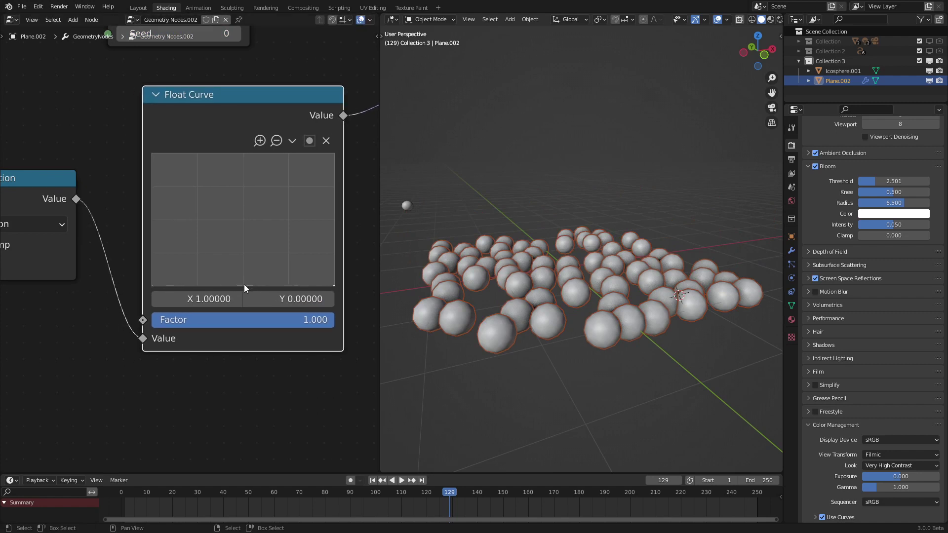
pyautogui.moveTo(244, 285); pyautogui.dragTo(245, 219)
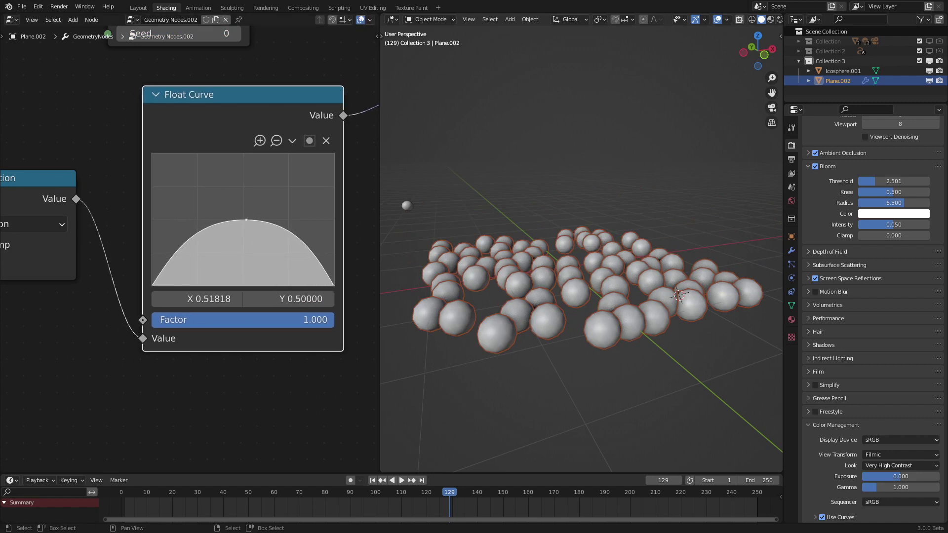
pyautogui.click(207, 299)
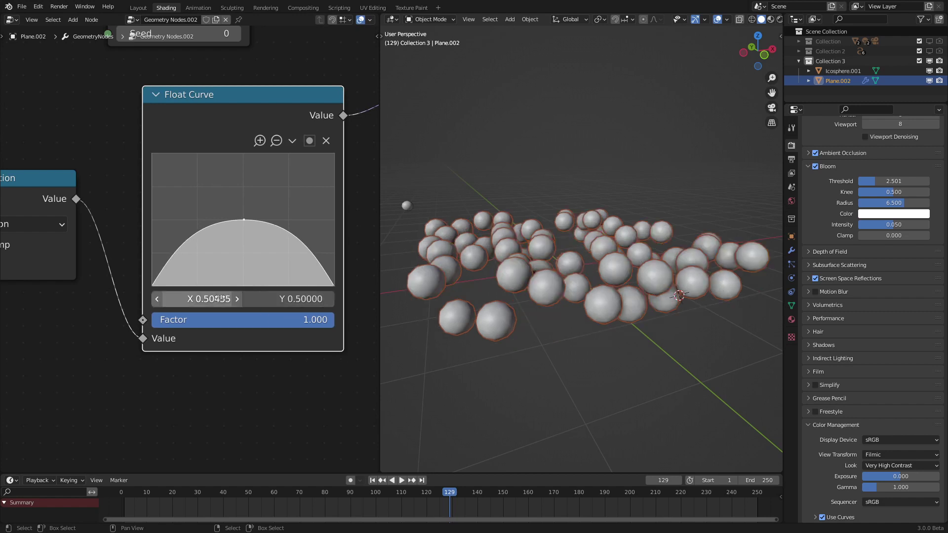
pyautogui.write('0.4')
pyautogui.press('Return')
pyautogui.keyDown('ctrl'); pyautogui.moveTo(208, 299); pyautogui.dragTo(232, 299); pyautogui.keyUp('ctrl')
# Play the animation and set the Z of the Multiply node's second vector to 2
pyautogui.press('space')
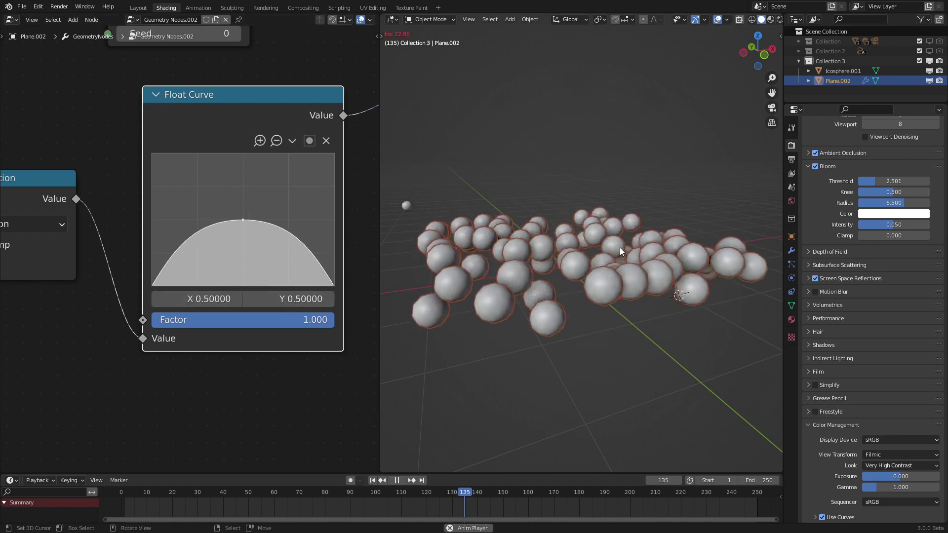
pyautogui.moveTo(600, 199); pyautogui.dragTo(607, 230, button='middle')
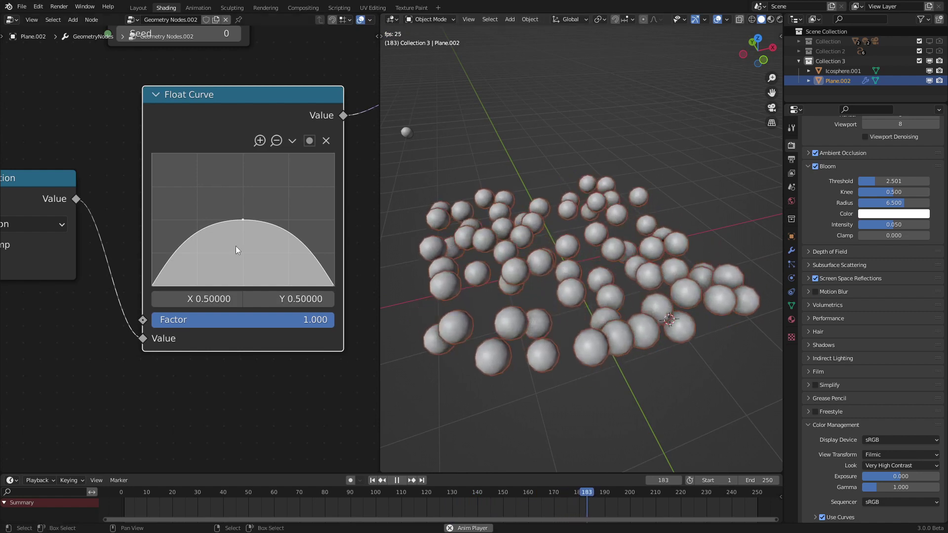
pyautogui.scroll(-3, 269, 205)
pyautogui.moveTo(277, 189); pyautogui.dragTo(233, 252, button='middle')
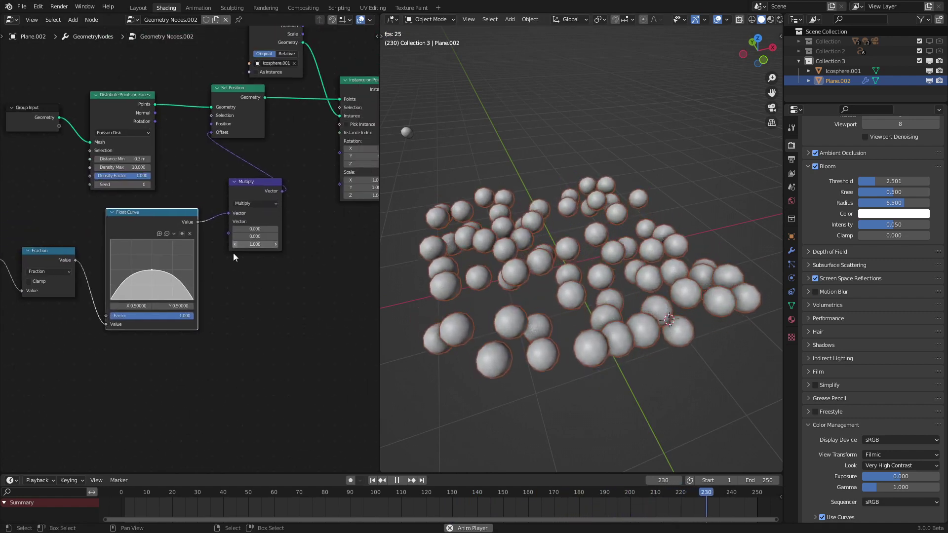
pyautogui.scroll(2, 267, 257)
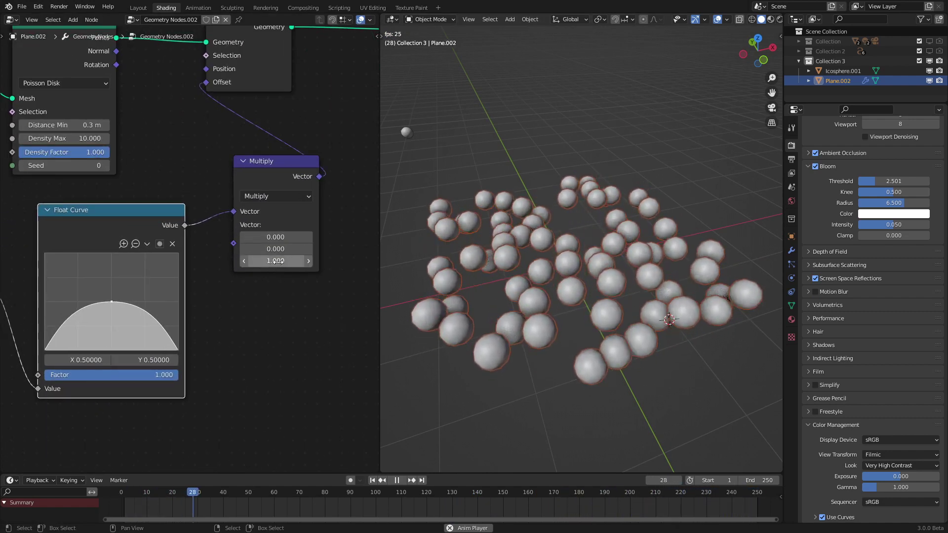
pyautogui.click(277, 260)
pyautogui.write('2')
pyautogui.press('Return')
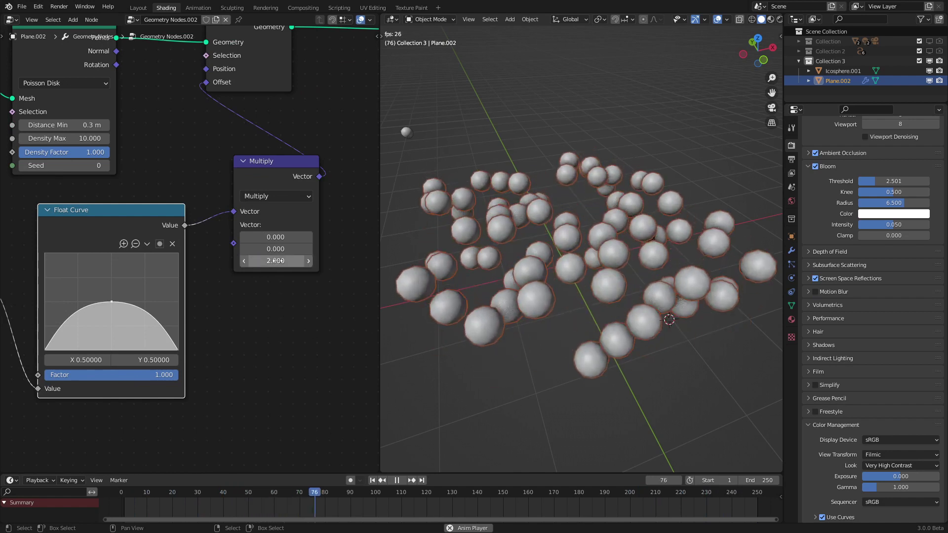
# Examine the node chain and the spheres' up-and-down motion from a low, closer viewpoint, and stop playback
pyautogui.moveTo(558, 292)
pyautogui.mouseDown(button='middle')
pyautogui.moveTo(552, 262)
pyautogui.moveTo(551, 281)
pyautogui.mouseUp(button='middle')
pyautogui.scroll(-6, 127, 297)
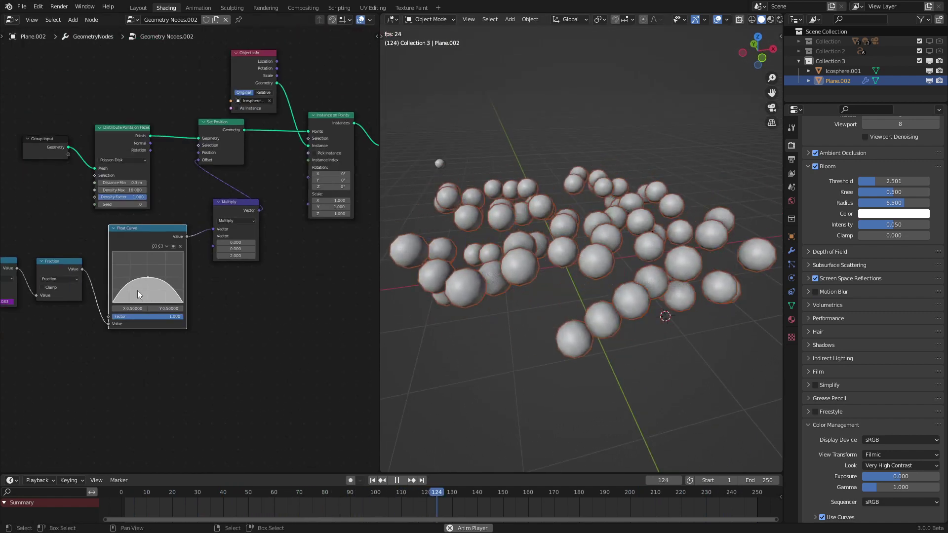
pyautogui.press('c')
pyautogui.moveTo(127, 297)
pyautogui.mouseDown()
pyautogui.moveTo(146, 328)
pyautogui.moveTo(93, 313)
pyautogui.mouseUp()
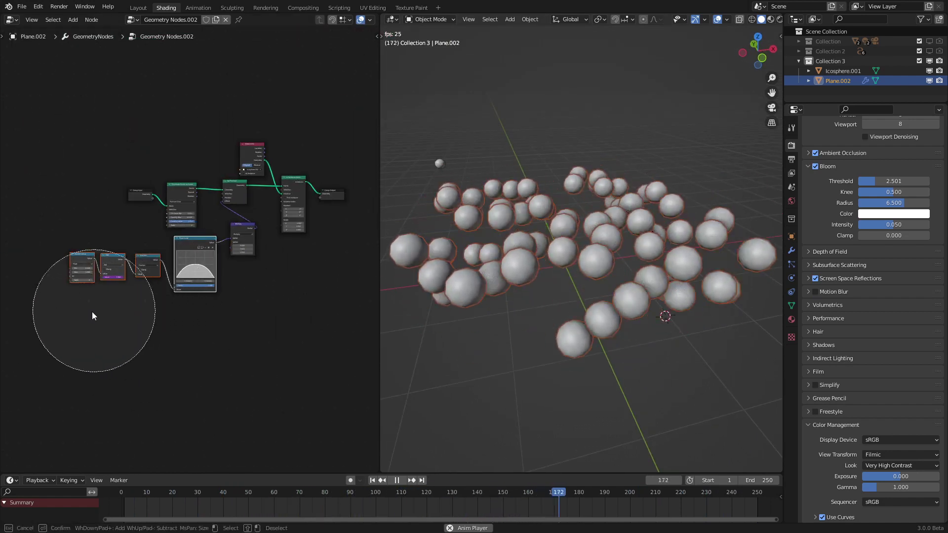
pyautogui.press('Escape')
pyautogui.press('g')
pyautogui.click(251, 331)
pyautogui.scroll(2, 256, 314)
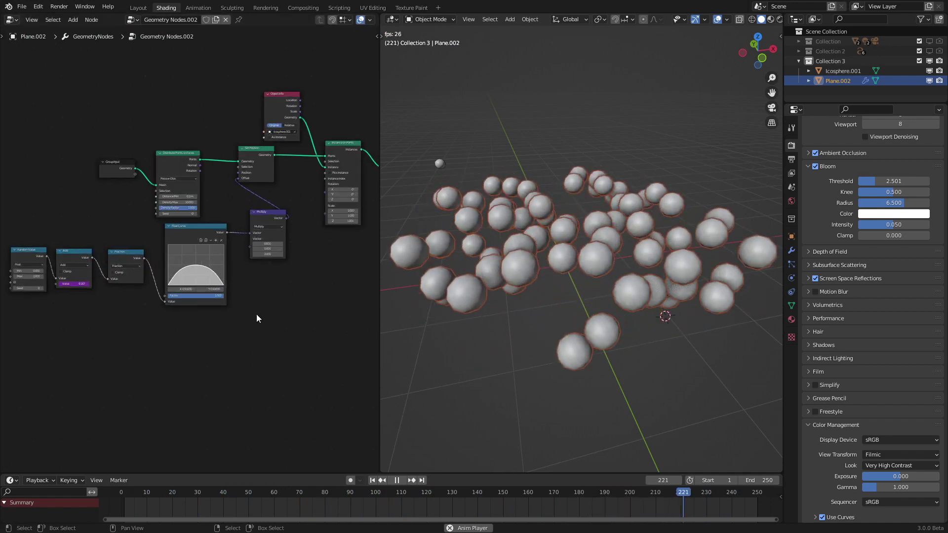
pyautogui.moveTo(565, 324); pyautogui.dragTo(557, 300, button='middle')
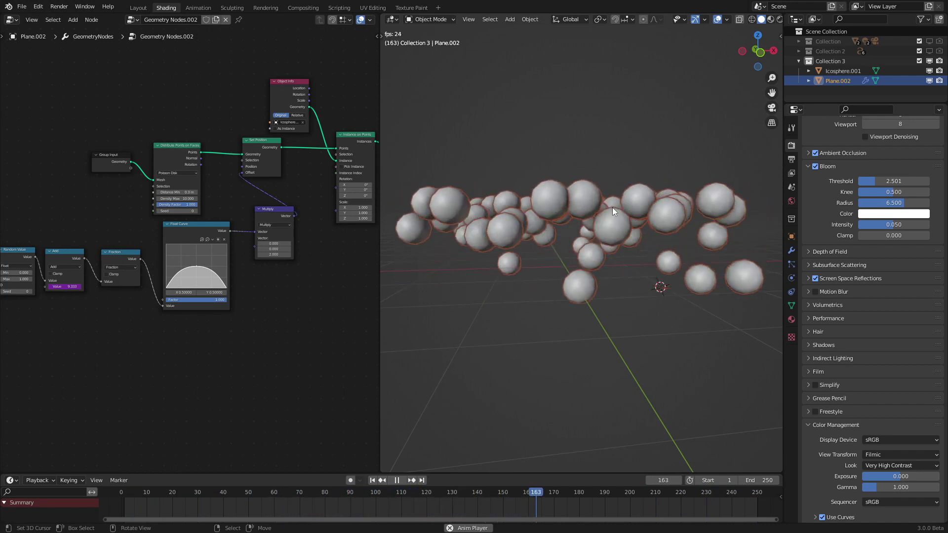
pyautogui.scroll(3, 493, 267)
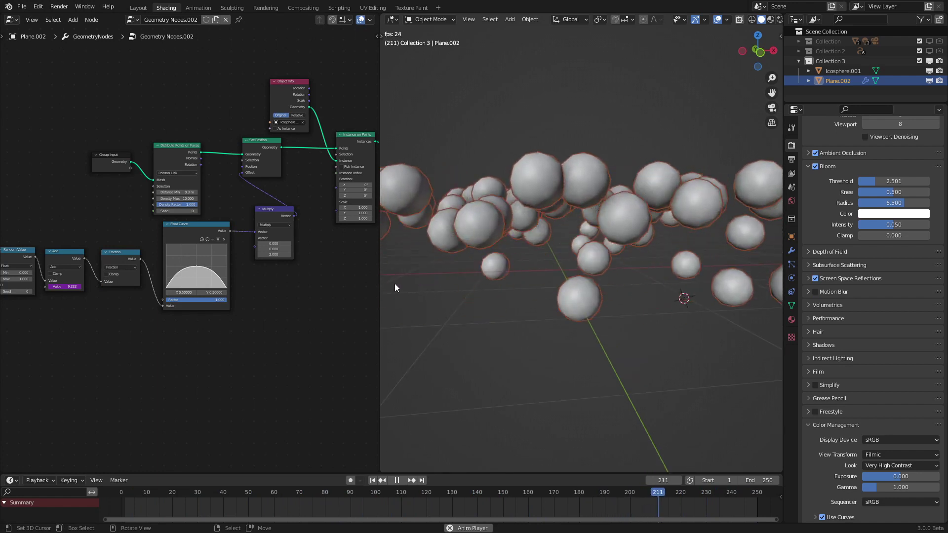
pyautogui.press('space')
# Add a Combine XYZ node below Instance on Points and set its X, Y and Z to 1
pyautogui.scroll(4, 276, 266)
pyautogui.hotkey('shift', 'a')
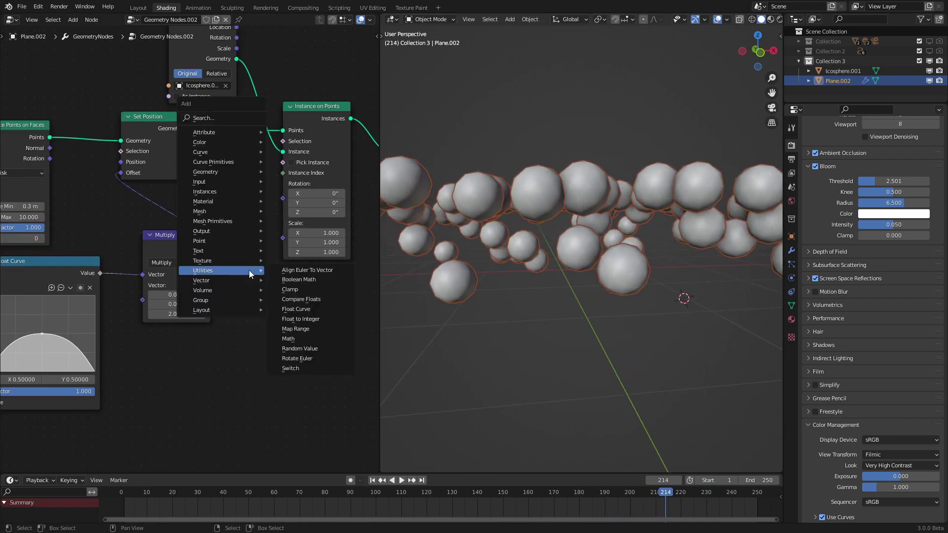
pyautogui.moveTo(208, 282)
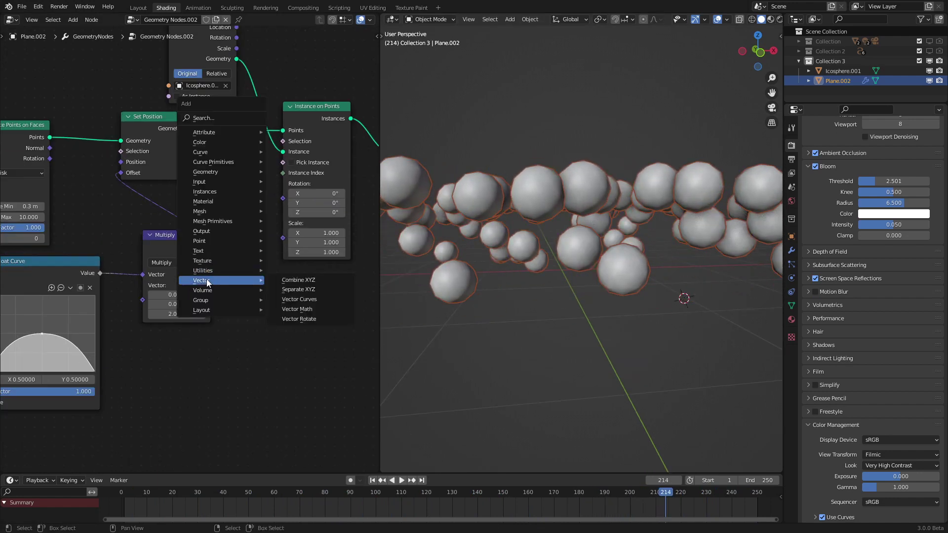
pyautogui.click(338, 282)
pyautogui.click(307, 300)
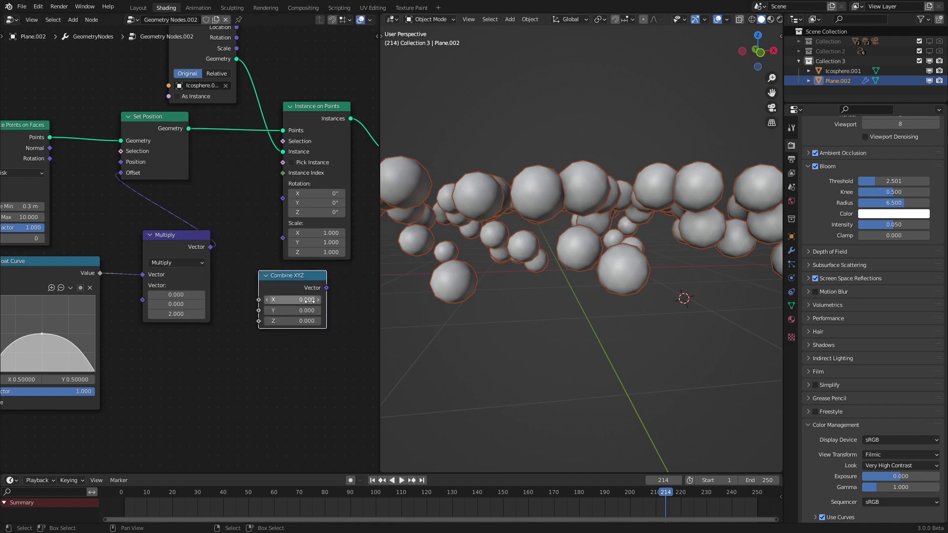
pyautogui.moveTo(307, 300); pyautogui.dragTo(304, 362)
pyautogui.write('1')
pyautogui.press('Return')
# Connect Combine XYZ's Vector to the Scale of Instance on Points, try a Z of 0.2 and restore it to 1
pyautogui.moveTo(326, 287); pyautogui.dragTo(289, 239)
pyautogui.moveTo(290, 286); pyautogui.dragTo(307, 296)
pyautogui.moveTo(301, 331); pyautogui.dragTo(326, 331)
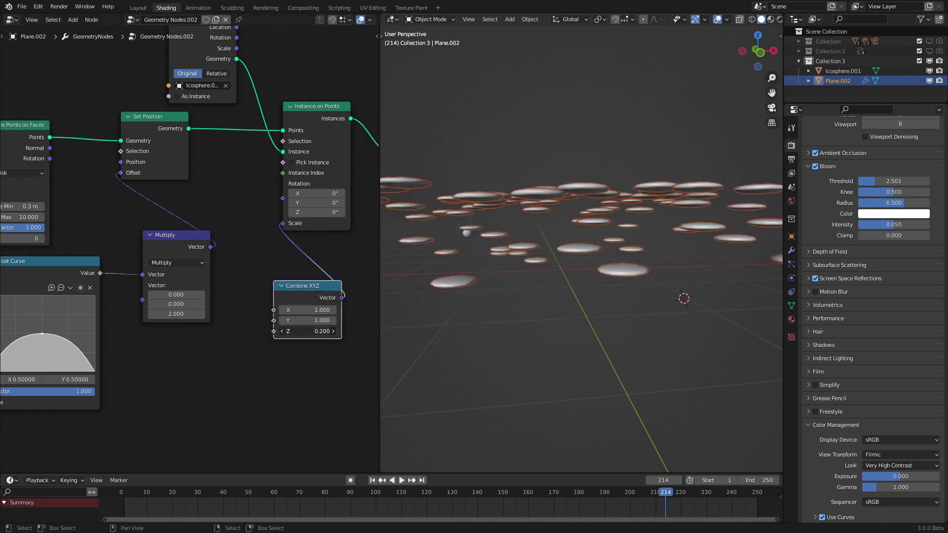
pyautogui.moveTo(301, 332); pyautogui.dragTo(301, 332)
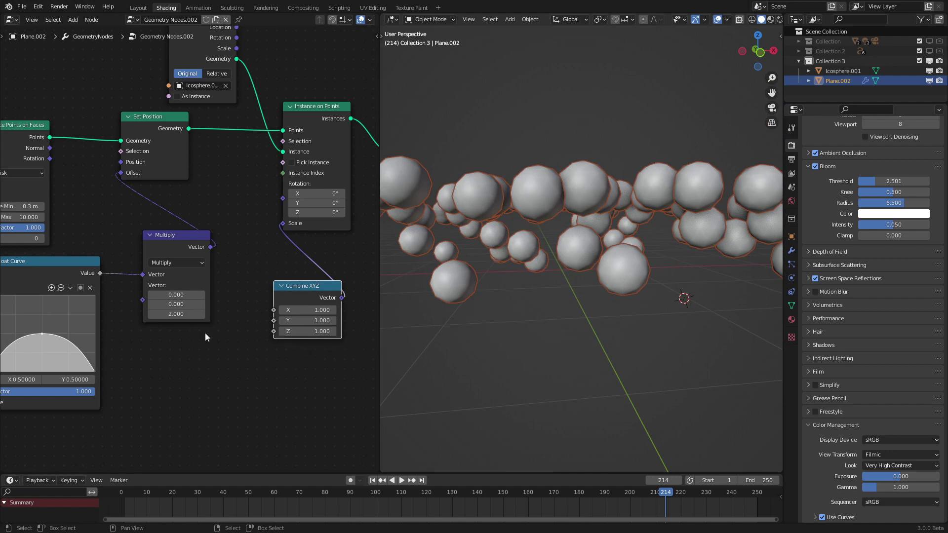
# Add a ColorRamp node below the Float Curve node
pyautogui.scroll(-2, 205, 334)
pyautogui.moveTo(127, 317); pyautogui.dragTo(219, 246, button='middle')
pyautogui.scroll(3, 195, 269)
pyautogui.hotkey('shift', 'a')
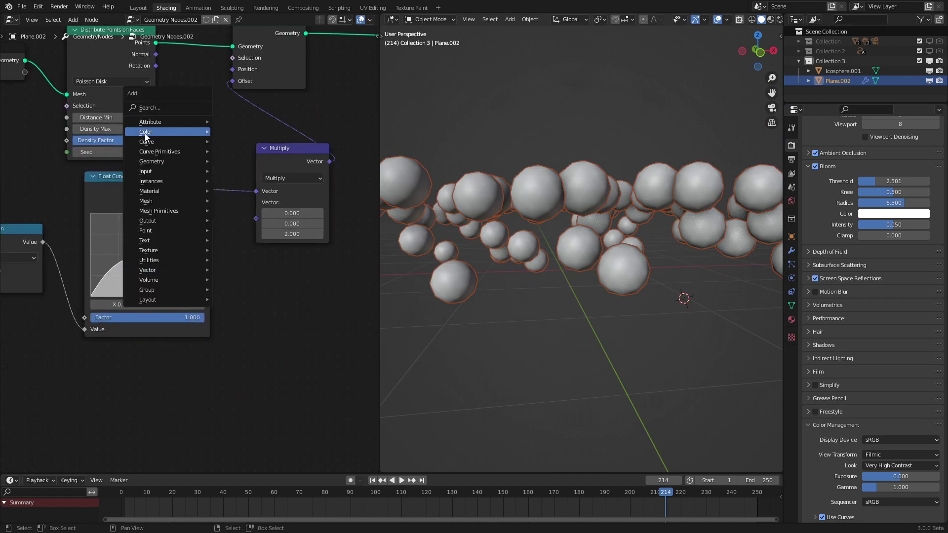
pyautogui.moveTo(144, 132)
pyautogui.click(232, 141)
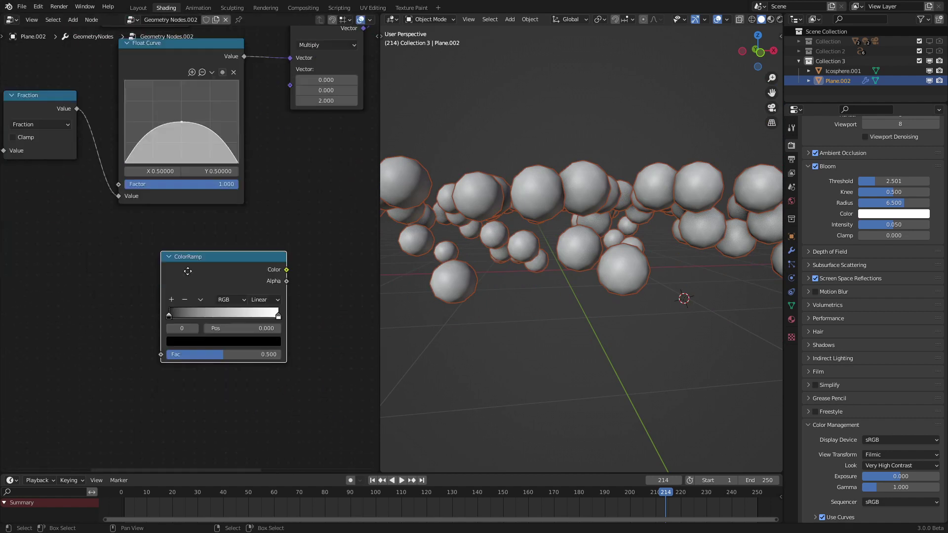
# Set the ColorRamp's interpolation to Ease and connect the Fraction node's Value to its Fac
pyautogui.moveTo(187, 271); pyautogui.dragTo(190, 233, button='middle')
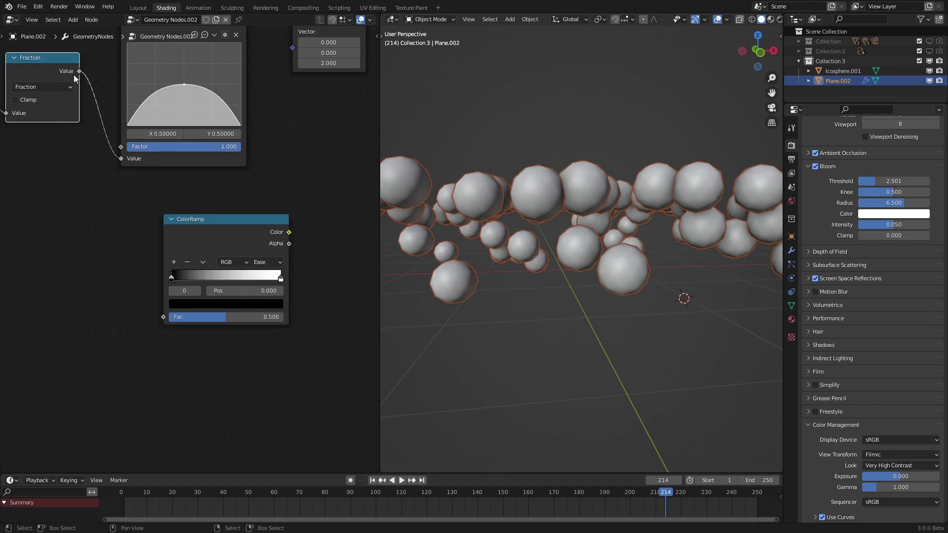
pyautogui.moveTo(164, 323); pyautogui.dragTo(164, 320)
pyautogui.scroll(2, 190, 248)
# Arrange the ColorRamp with black stops at both ends and white stops at about 0.1 and 0.898
pyautogui.click(279, 279)
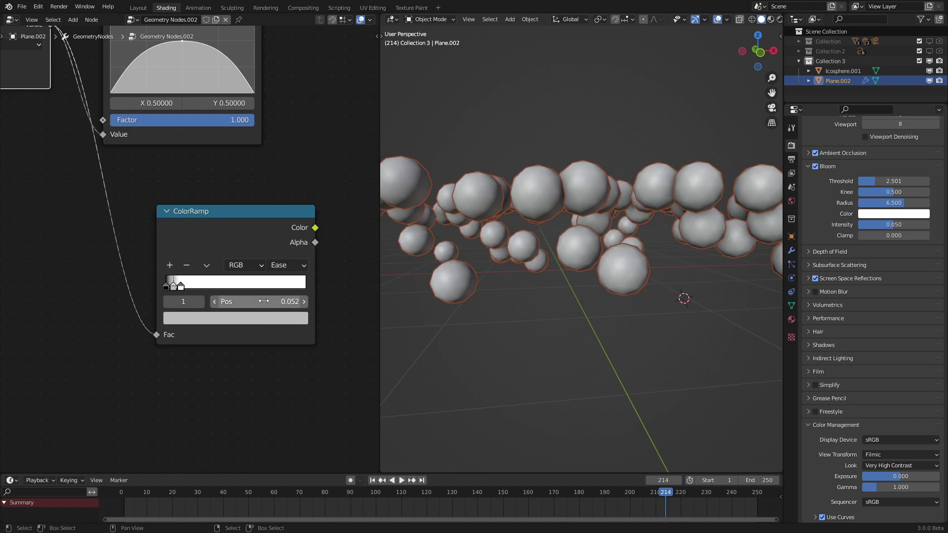
pyautogui.click(240, 321)
pyautogui.scroll(-5, 201, 182)
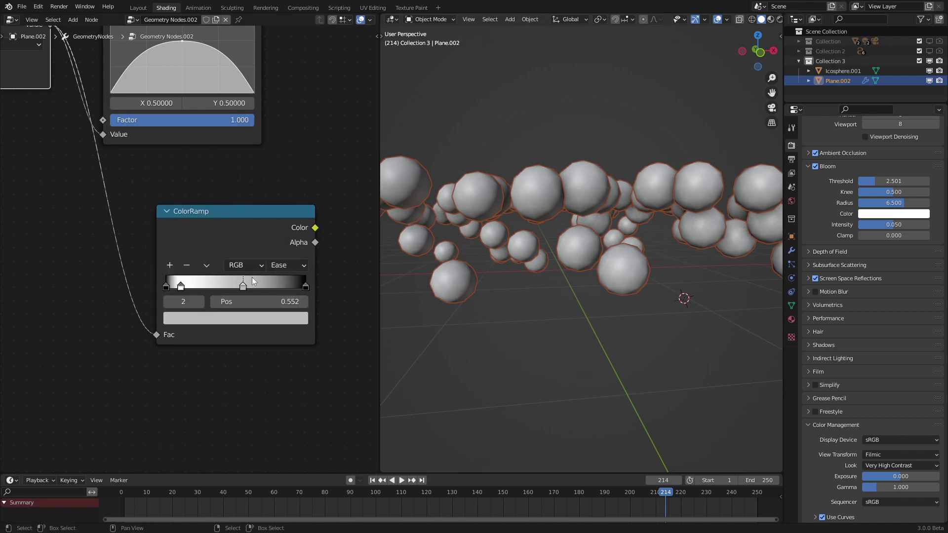
pyautogui.click(280, 320)
pyautogui.scroll(5, 238, 183)
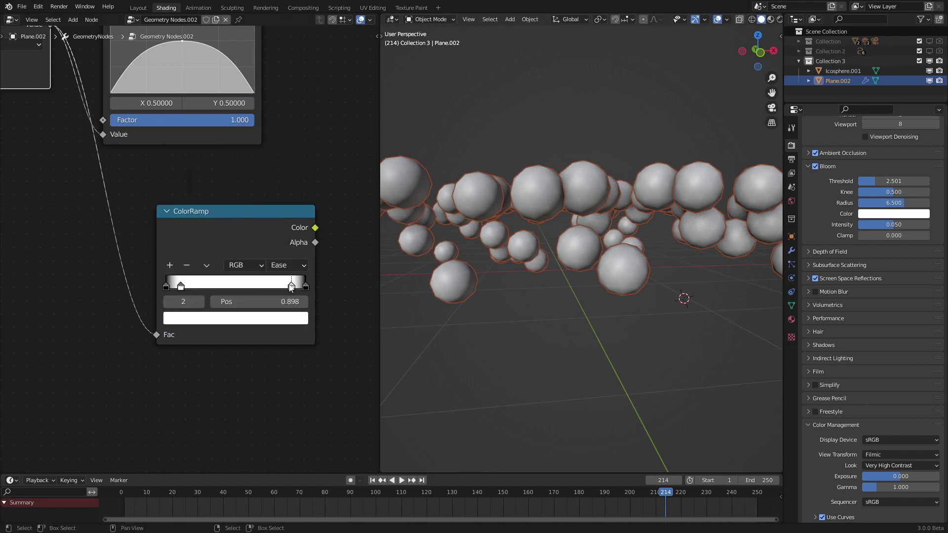
# Connect the ColorRamp's Color to the Z of Combine XYZ and reposition the ColorRamp node below Float Curve
pyautogui.scroll(-5, 316, 284)
pyautogui.moveTo(309, 231); pyautogui.dragTo(220, 344, button='middle')
pyautogui.scroll(1, 220, 344)
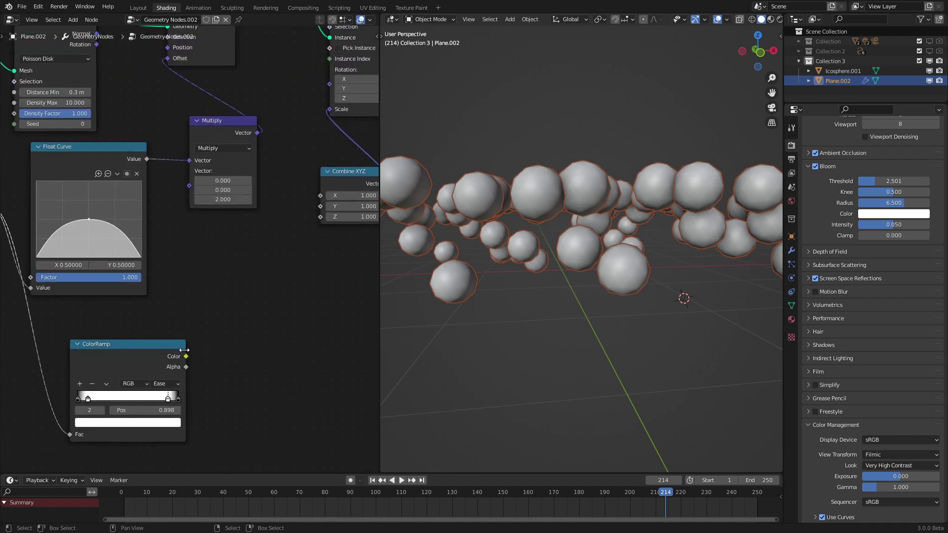
pyautogui.moveTo(315, 217); pyautogui.dragTo(320, 216)
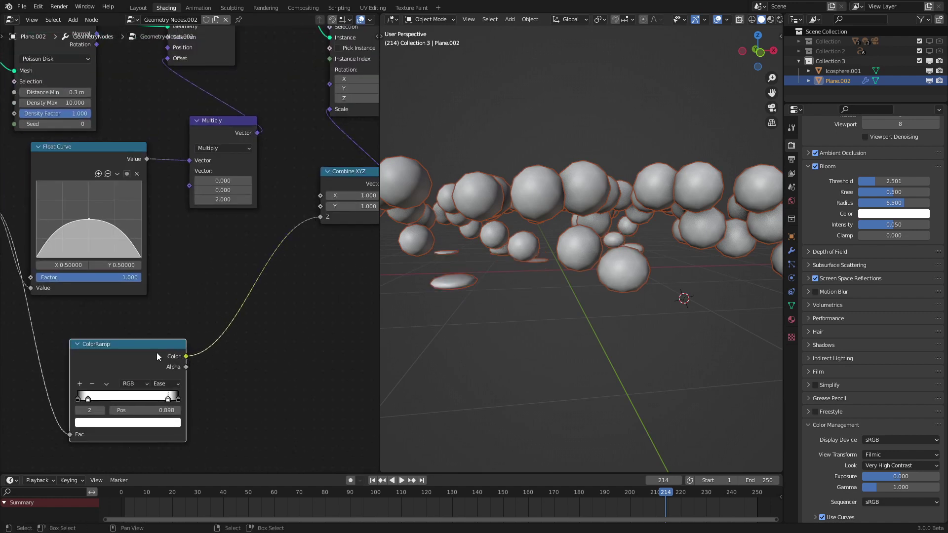
pyautogui.moveTo(156, 353); pyautogui.dragTo(135, 334)
# Play the animation, examine how the spheres squash at the bottom of their bounce from several angles, and stop playback
pyautogui.press('space')
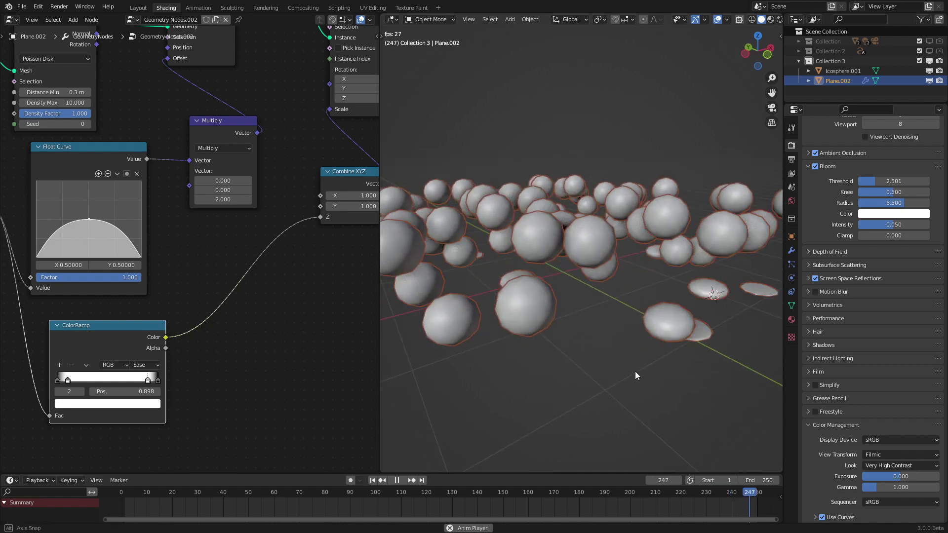
pyautogui.moveTo(635, 373); pyautogui.dragTo(631, 348, button='middle')
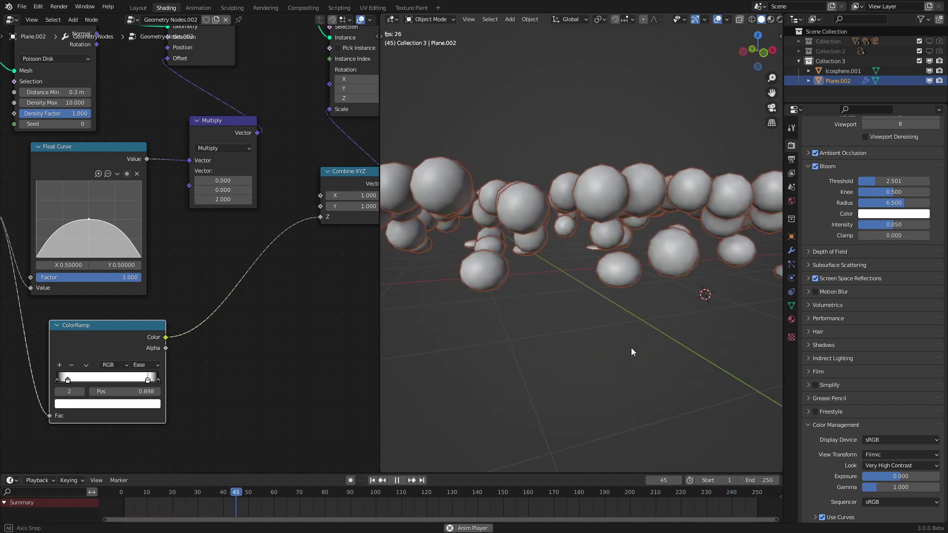
pyautogui.moveTo(148, 380)
pyautogui.mouseDown()
pyautogui.moveTo(106, 400)
pyautogui.moveTo(152, 387)
pyautogui.moveTo(138, 395)
pyautogui.mouseUp()
pyautogui.rightClick(140, 395)
pyautogui.scroll(-4, 556, 313)
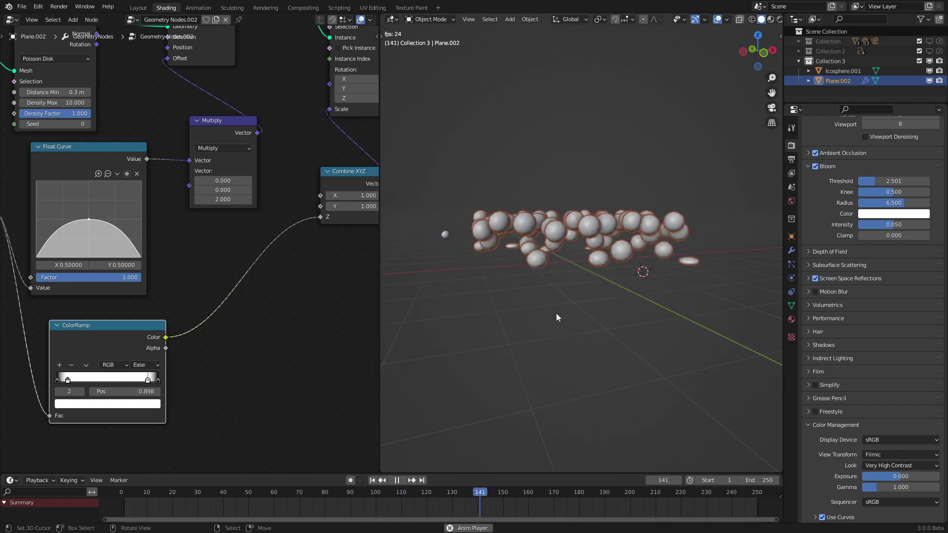
pyautogui.click(556, 312)
pyautogui.moveTo(569, 276); pyautogui.dragTo(571, 324, button='middle')
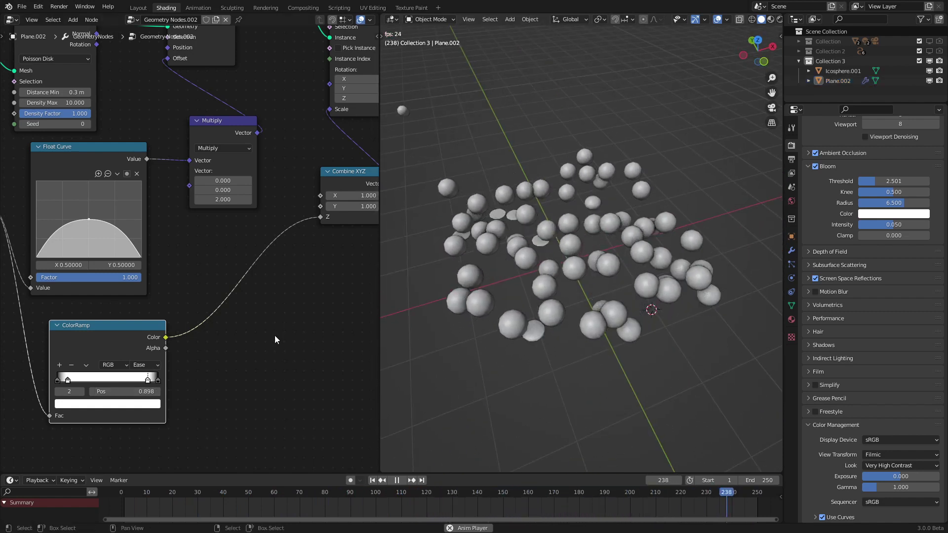
pyautogui.scroll(-2, 274, 336)
pyautogui.press('space')
# Shift Combine XYZ aside and insert a Multiply Vector Math node between it and the Scale of Instance on Points
pyautogui.moveTo(310, 202); pyautogui.dragTo(269, 237)
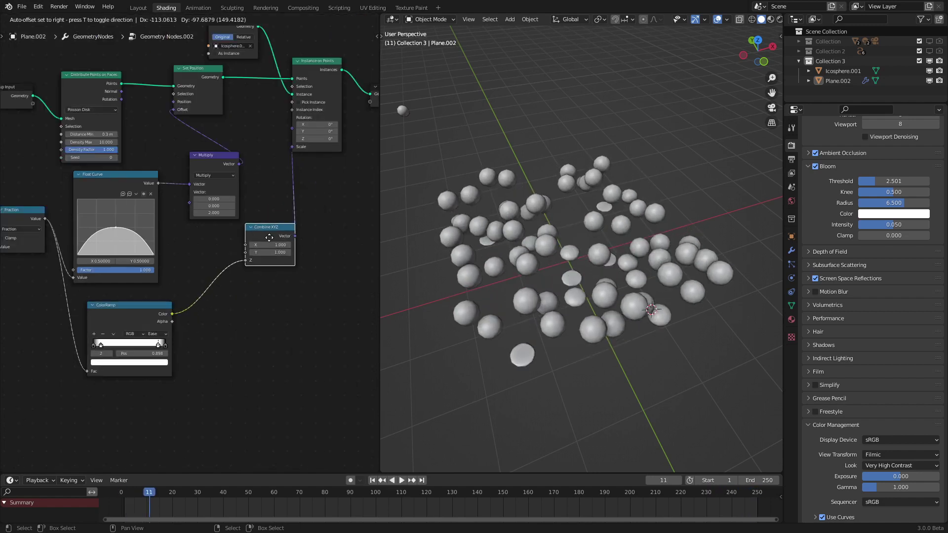
pyautogui.moveTo(262, 251); pyautogui.dragTo(186, 290, button='middle')
pyautogui.scroll(4, 189, 289)
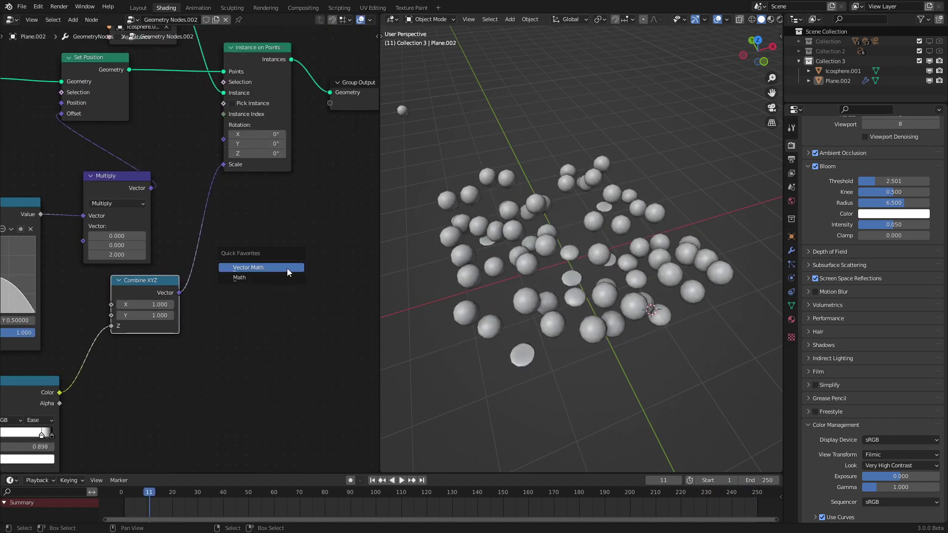
pyautogui.click(287, 269)
pyautogui.click(263, 258)
pyautogui.click(256, 267)
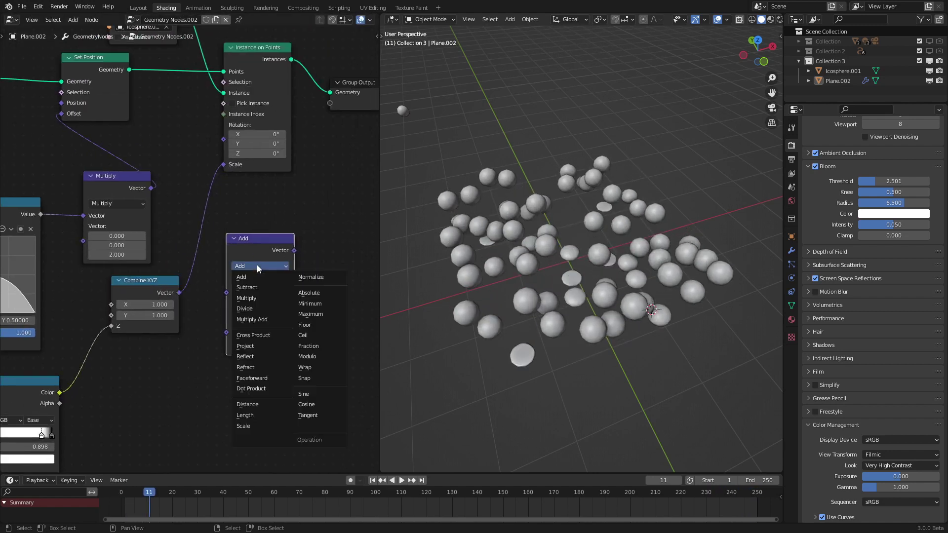
pyautogui.click(245, 298)
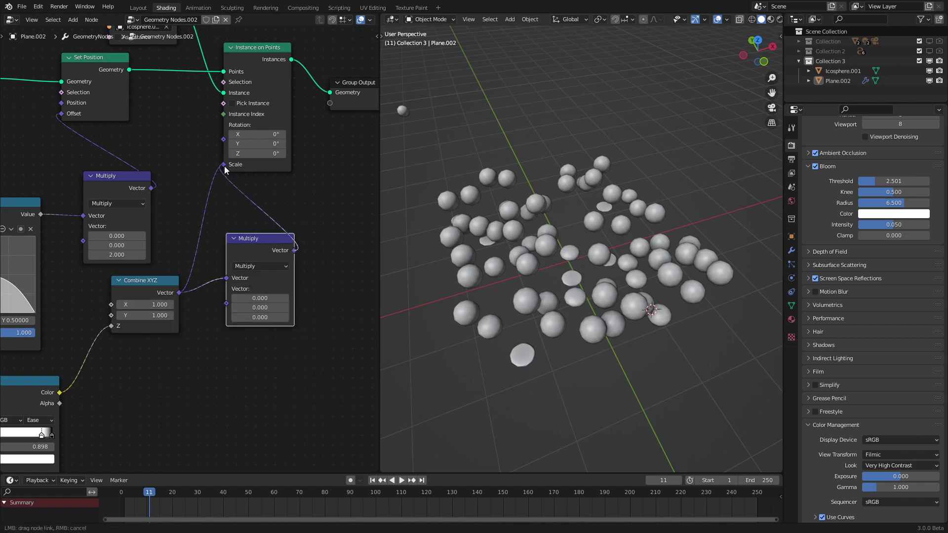
pyautogui.moveTo(224, 169); pyautogui.dragTo(224, 165)
# Add a Random Value node below the Combine XYZ node
pyautogui.scroll(-2, 231, 255)
pyautogui.hotkey('shift', 'a')
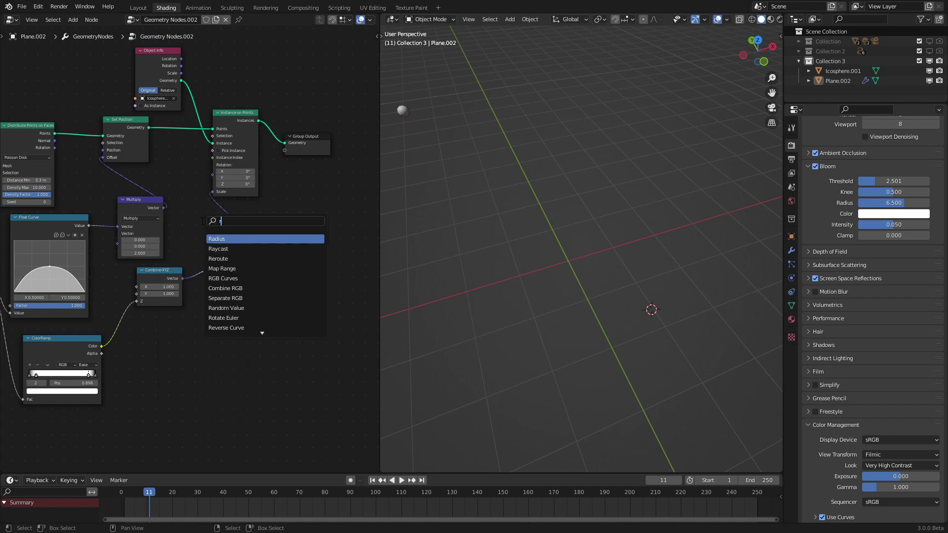
pyautogui.write('ra')
pyautogui.click(246, 269)
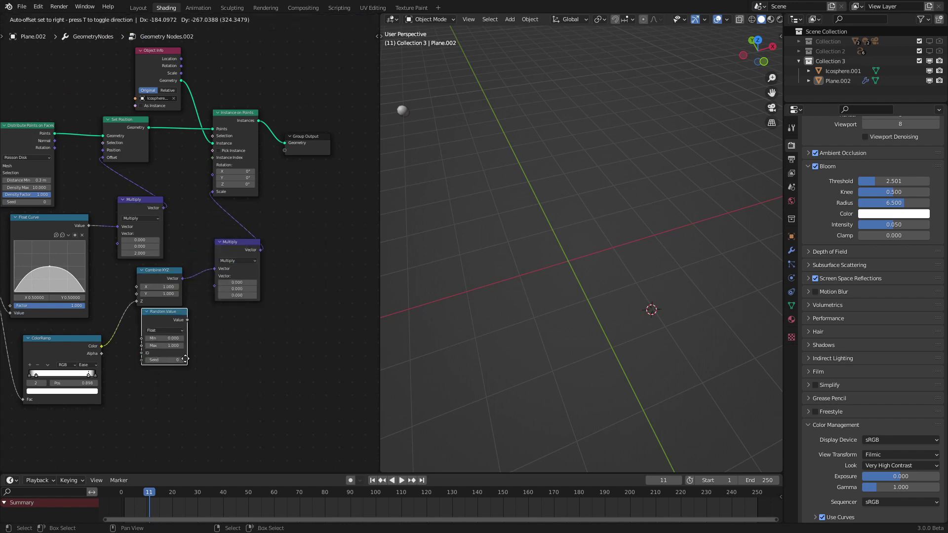
pyautogui.scroll(2, 188, 369)
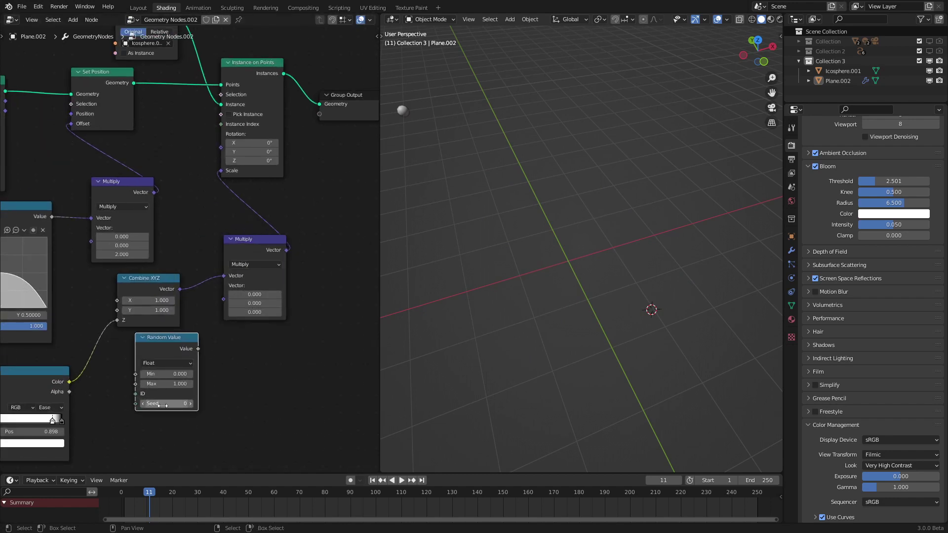
# Set the Random Value's Seed to 64 and connect its Value to the second Vector of the scale Multiply node
pyautogui.press('Home')
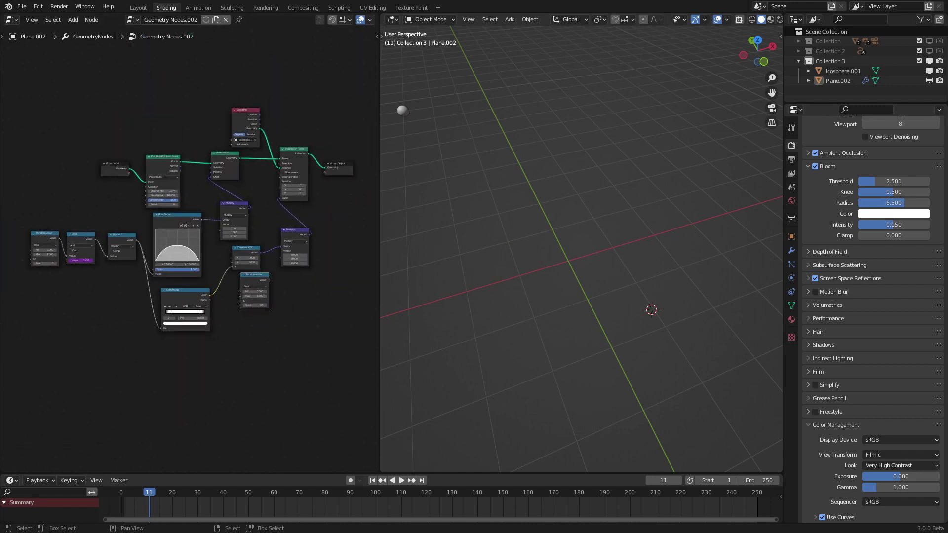
pyautogui.scroll(5, 193, 288)
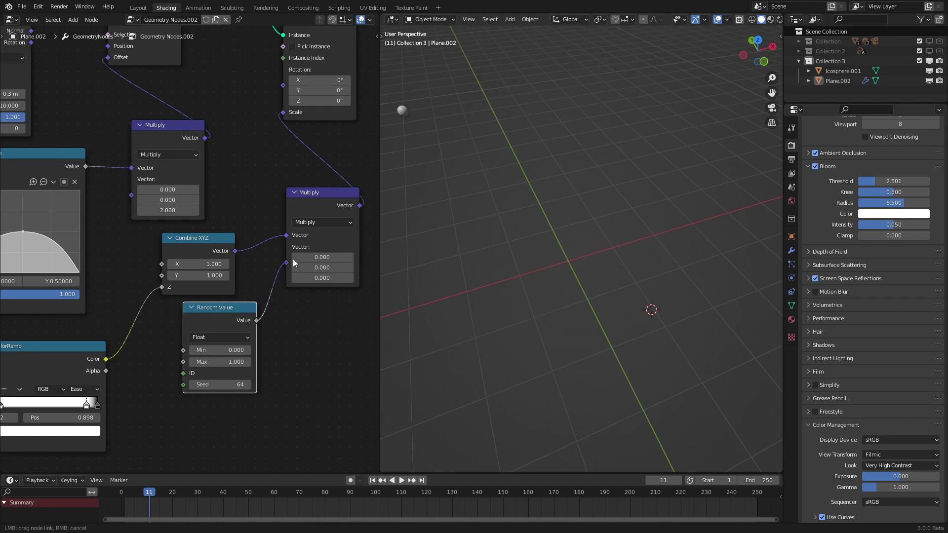
pyautogui.moveTo(294, 264); pyautogui.dragTo(291, 263)
# Set the Random Value's Min to 0.55 during playback, check the sphere sizes from several angles, and stop the animation
pyautogui.scroll(2, 617, 353)
pyautogui.moveTo(617, 353); pyautogui.dragTo(600, 333, button='middle')
pyautogui.press('space')
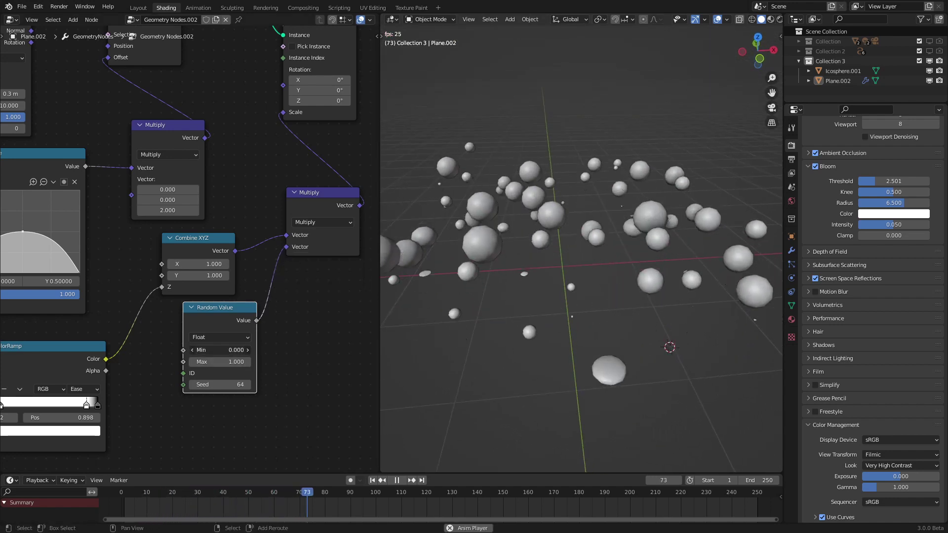
pyautogui.moveTo(219, 350); pyautogui.dragTo(247, 350)
pyautogui.moveTo(484, 322); pyautogui.dragTo(521, 354, button='middle')
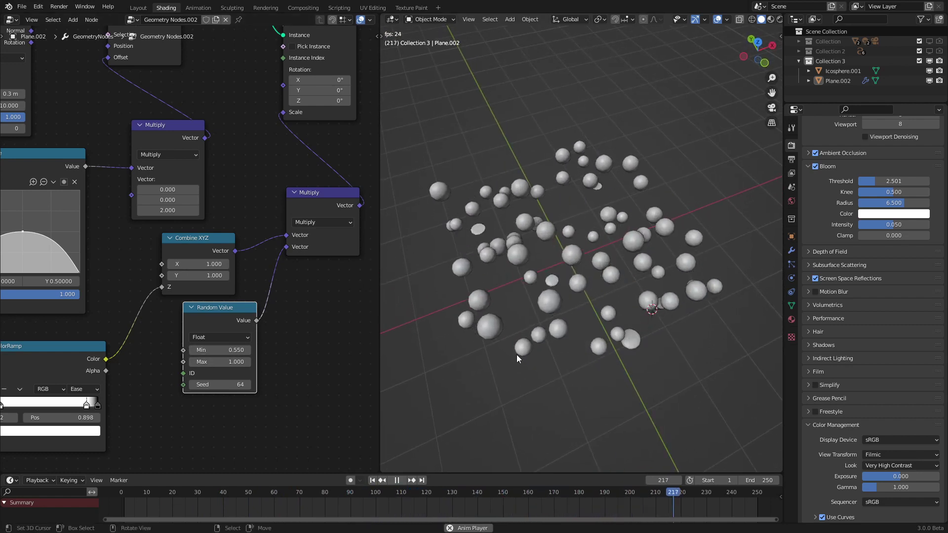
pyautogui.moveTo(506, 360); pyautogui.dragTo(490, 195, button='middle')
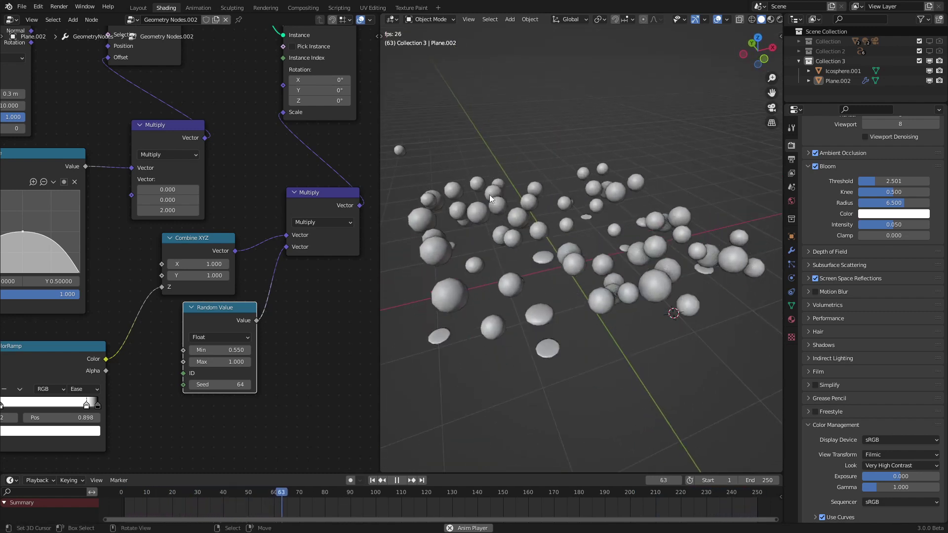
pyautogui.press('space')
# Switch the node area to the Shader Editor, select the separate source ico sphere and create a new material for it
pyautogui.click(18, 21)
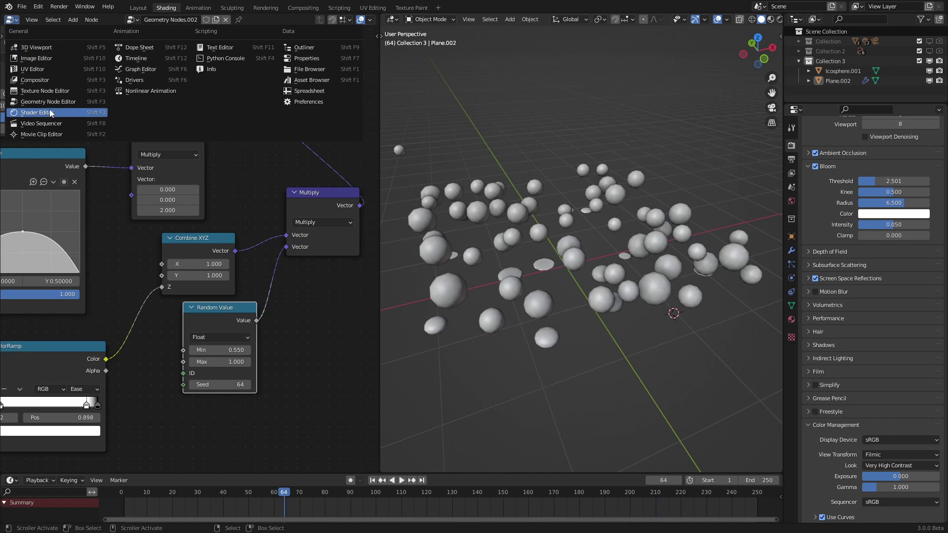
pyautogui.click(49, 112)
pyautogui.scroll(-2, 532, 208)
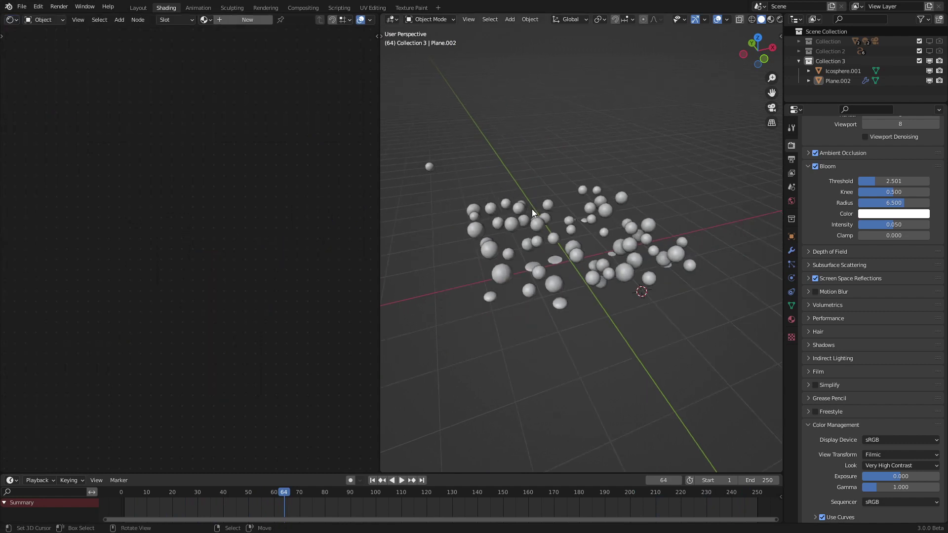
pyautogui.click(429, 167)
pyautogui.keyDown('shift'); pyautogui.moveTo(543, 192); pyautogui.dragTo(610, 229, button='middle'); pyautogui.keyUp('shift')
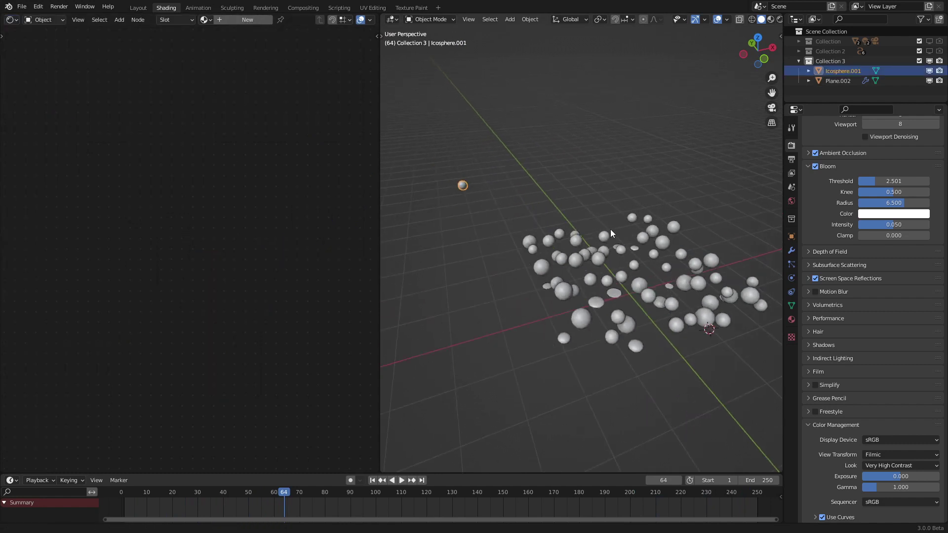
pyautogui.click(237, 20)
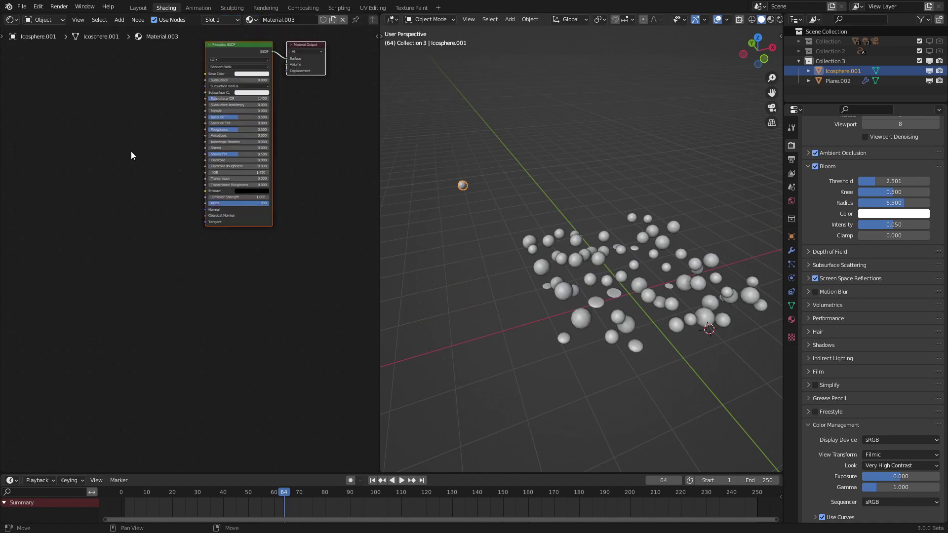
# Add an Object Info node and connect its Random output to the Base Color of the Principled BSDF
pyautogui.hotkey('shift', 'a')
pyautogui.moveTo(112, 242)
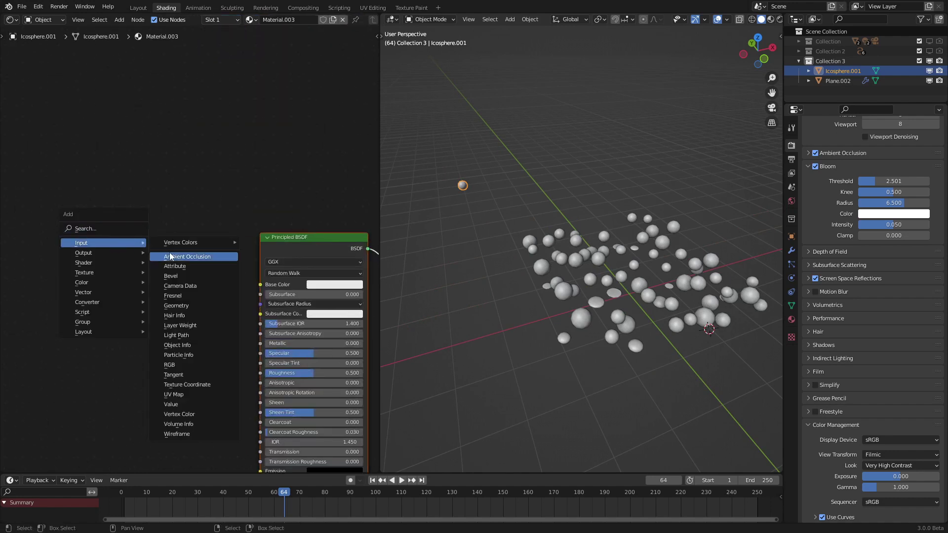
pyautogui.click(186, 345)
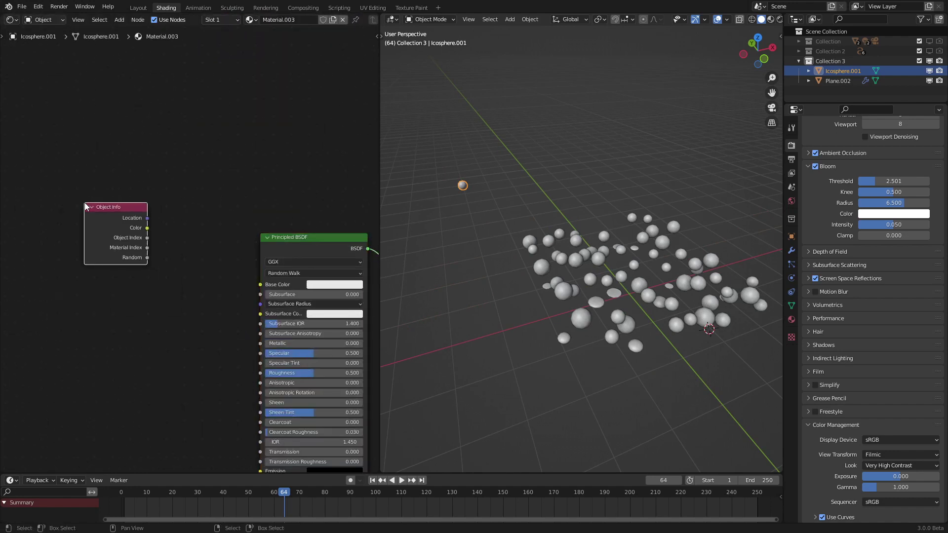
pyautogui.moveTo(147, 257); pyautogui.dragTo(261, 285)
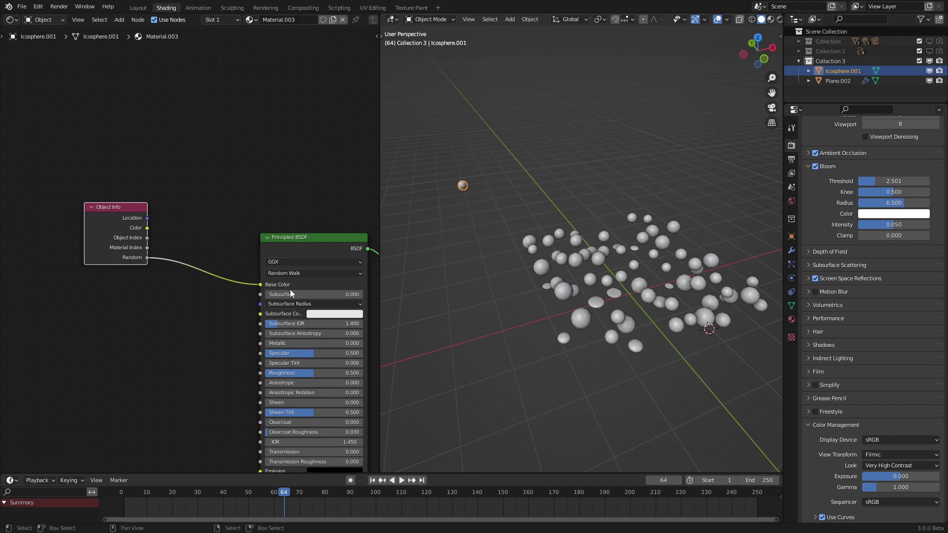
# Switch the viewport to Rendered shading, turn off Use Curves in Color Management and frame the scattered spheres
pyautogui.press('z')
pyautogui.click(508, 323)
pyautogui.moveTo(591, 334)
pyautogui.keyDown('shift'); pyautogui.mouseDown(button='middle')
pyautogui.moveTo(547, 293)
pyautogui.moveTo(567, 290)
pyautogui.mouseUp(button='middle'); pyautogui.keyUp('shift')
pyautogui.scroll(4, 547, 293)
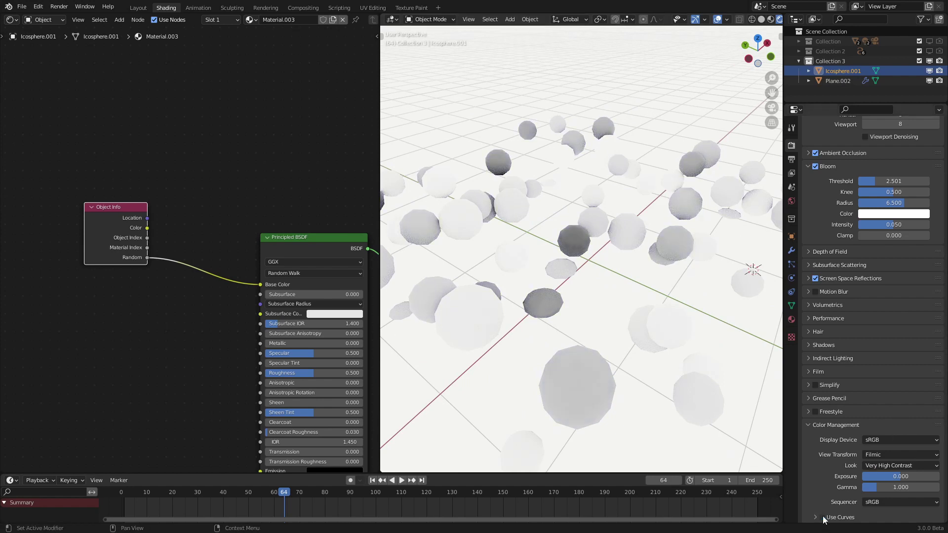
pyautogui.scroll(-4, 620, 277)
pyautogui.moveTo(620, 277); pyautogui.dragTo(585, 281, button='middle')
pyautogui.scroll(2, 588, 306)
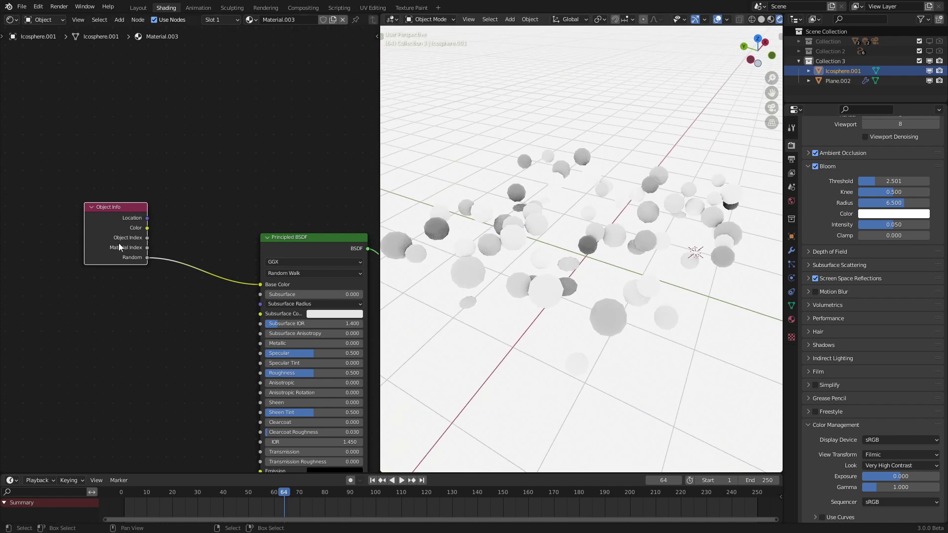
# Insert a ColorRamp node between Object Info's Random output and the Principled BSDF's Base Color
pyautogui.scroll(-2, 185, 255)
pyautogui.press('q')
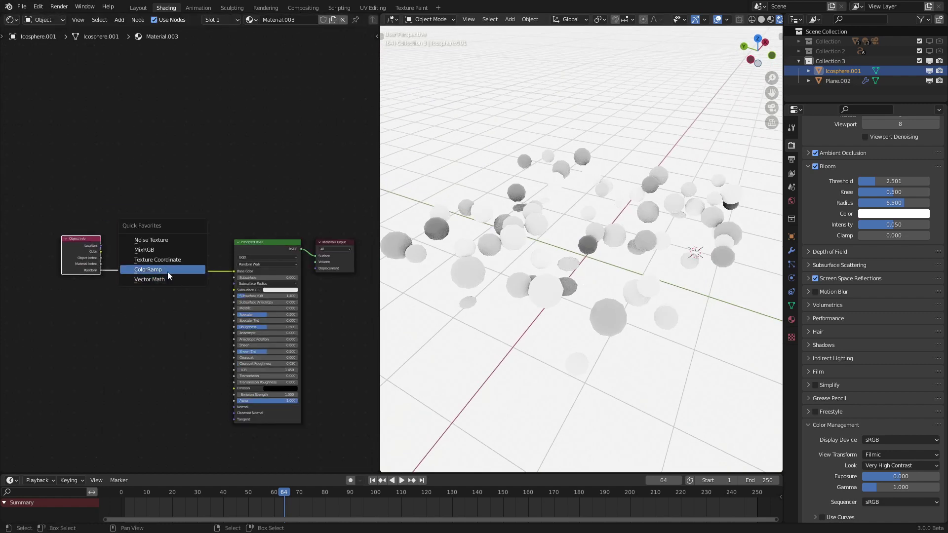
pyautogui.click(167, 271)
pyautogui.click(132, 232)
# Recolor the ColorRamp's black stop to a saturated red with hue about 0.003 and value about 0.6
pyautogui.scroll(5, 156, 267)
pyautogui.scroll(2, 156, 267)
pyautogui.click(168, 305)
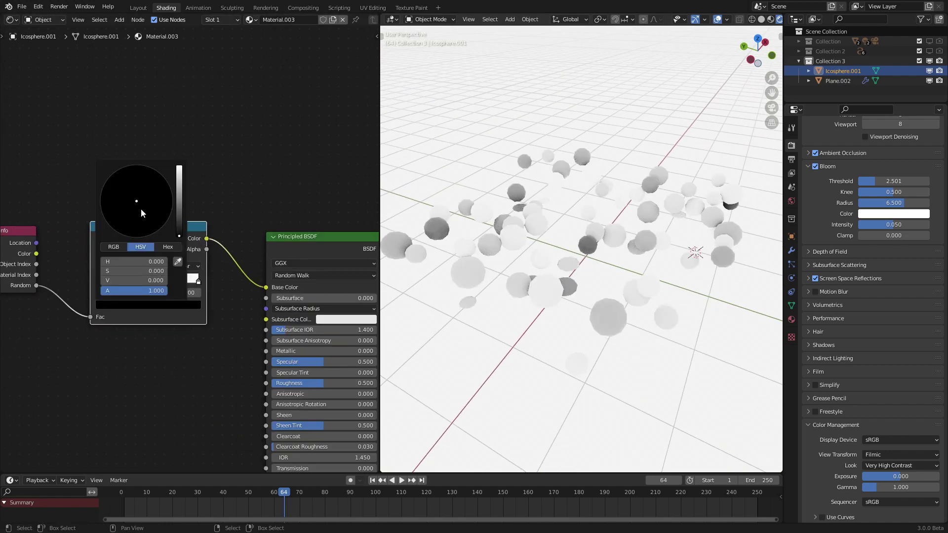
pyautogui.scroll(16, 138, 194)
pyautogui.click(133, 235)
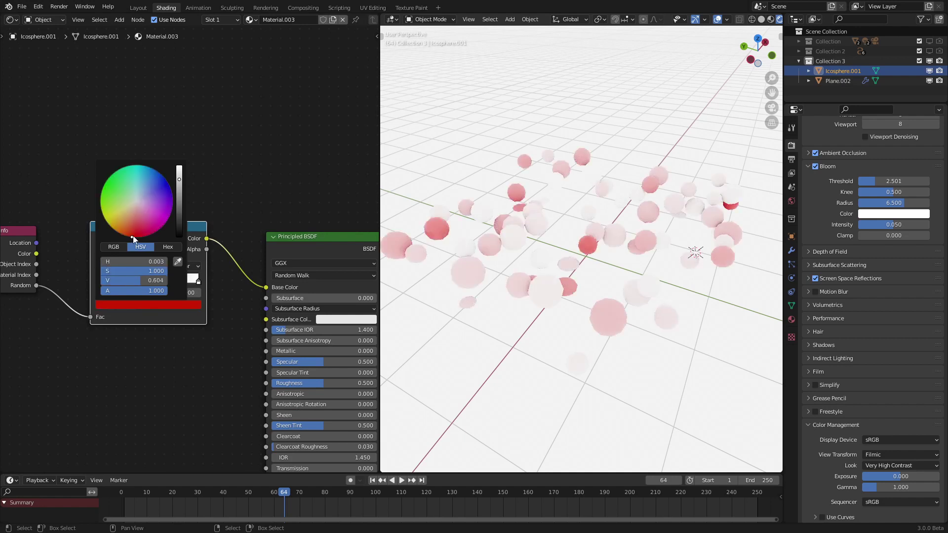
# Recolor the ColorRamp's white end stop to a saturated blue
pyautogui.click(189, 282)
pyautogui.scroll(1, 168, 251)
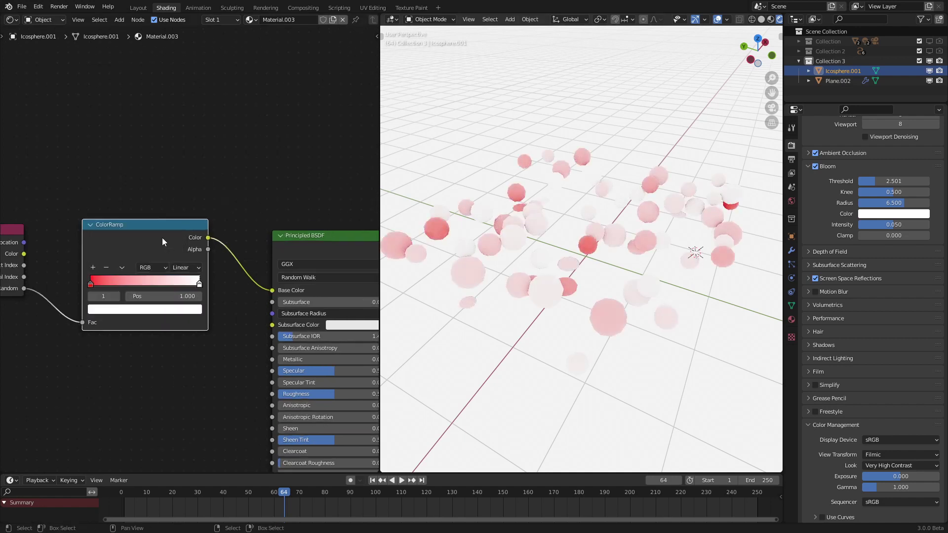
pyautogui.click(165, 310)
pyautogui.click(167, 178)
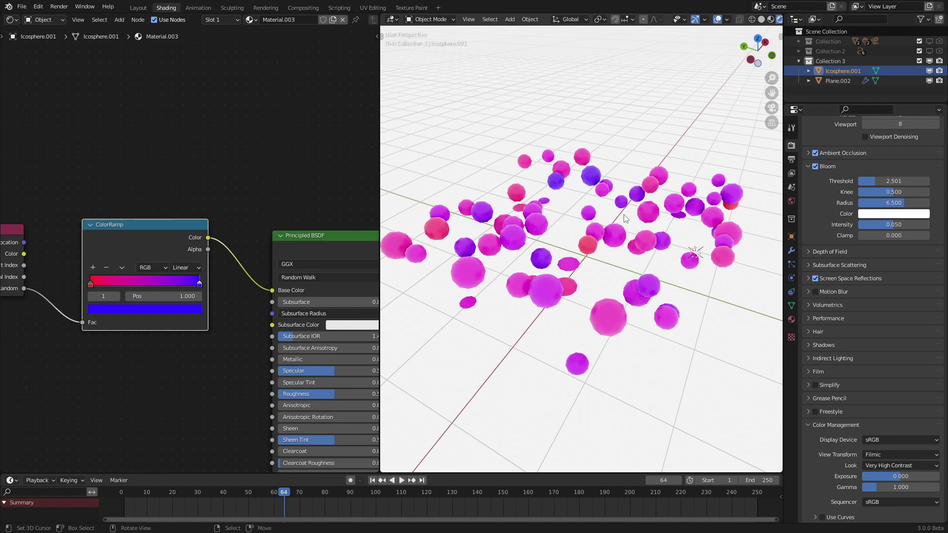
# Play the animation and examine the colored bouncing spheres from higher and lower viewpoints
pyautogui.moveTo(624, 214); pyautogui.dragTo(596, 270, button='middle')
pyautogui.press('space')
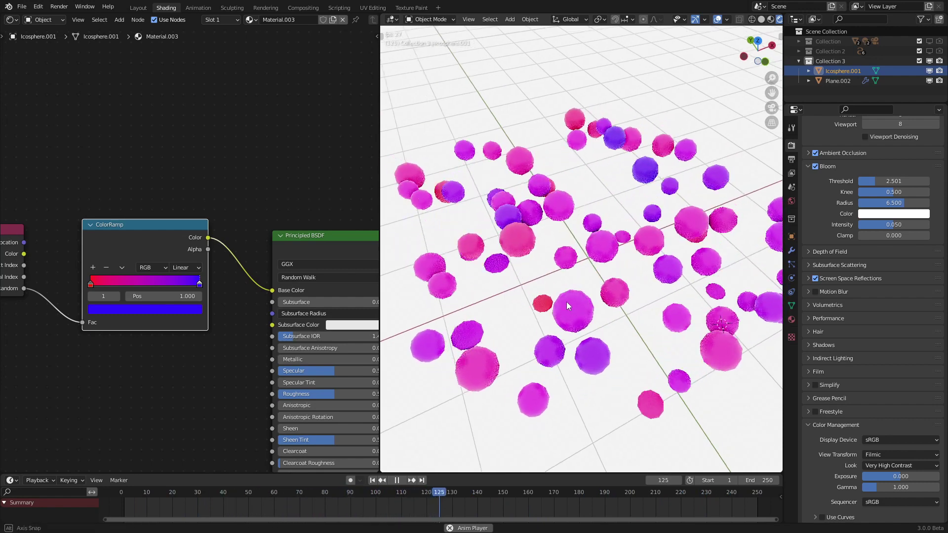
pyautogui.moveTo(566, 301)
pyautogui.mouseDown(button='middle')
pyautogui.moveTo(600, 248)
pyautogui.moveTo(570, 286)
pyautogui.mouseUp(button='middle')
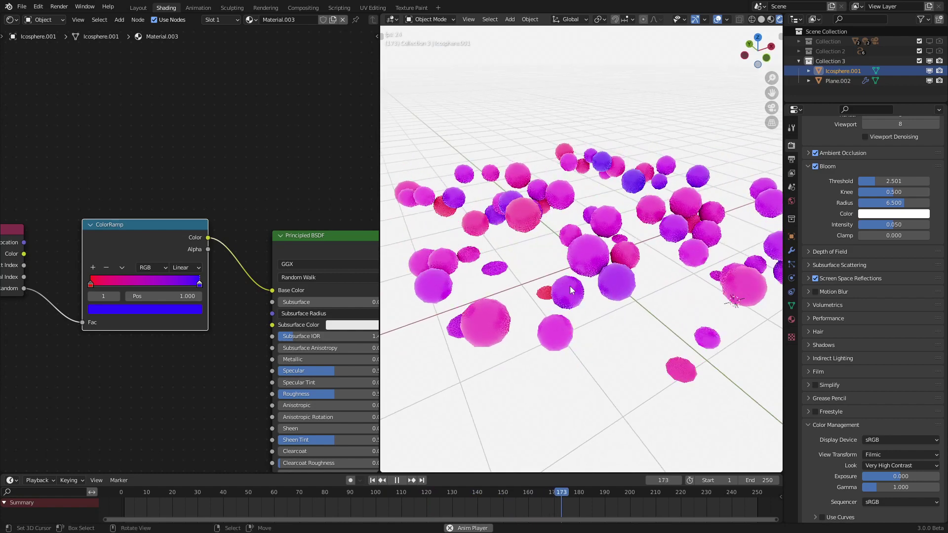